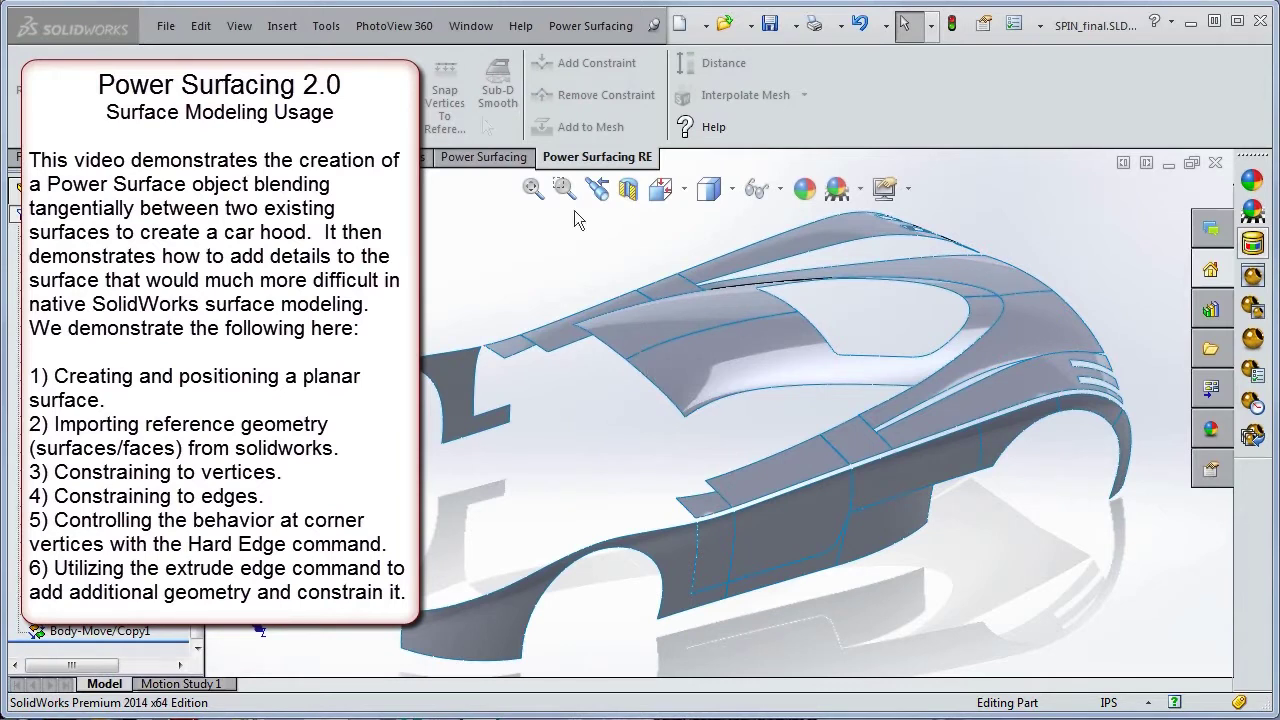
Bring up the Power Surfacing modelling tools for the open car body model.
{"action": "left_click", "coordinate": [484, 157]}
Create a Power Surfacing planar surface and raise it about 2.43 in into the hood opening.
{"action": "left_click", "coordinate": [31, 133]}
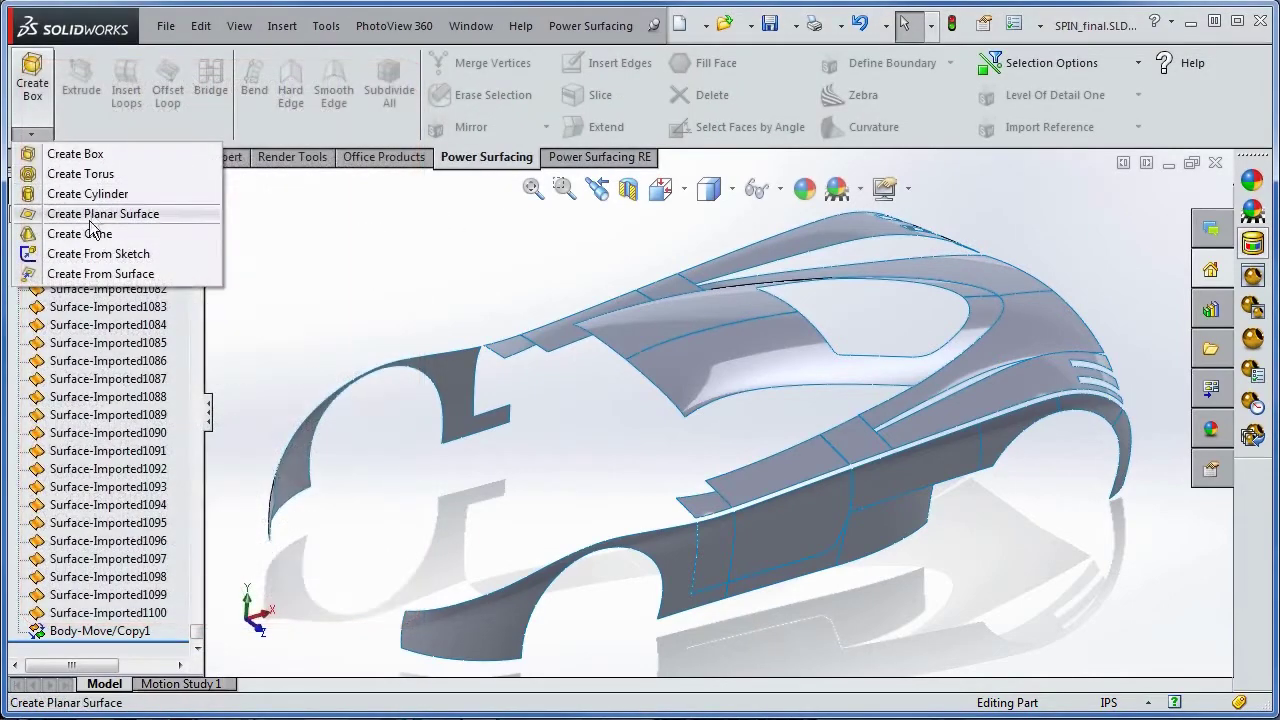
{"action": "left_click", "coordinate": [95, 214]}
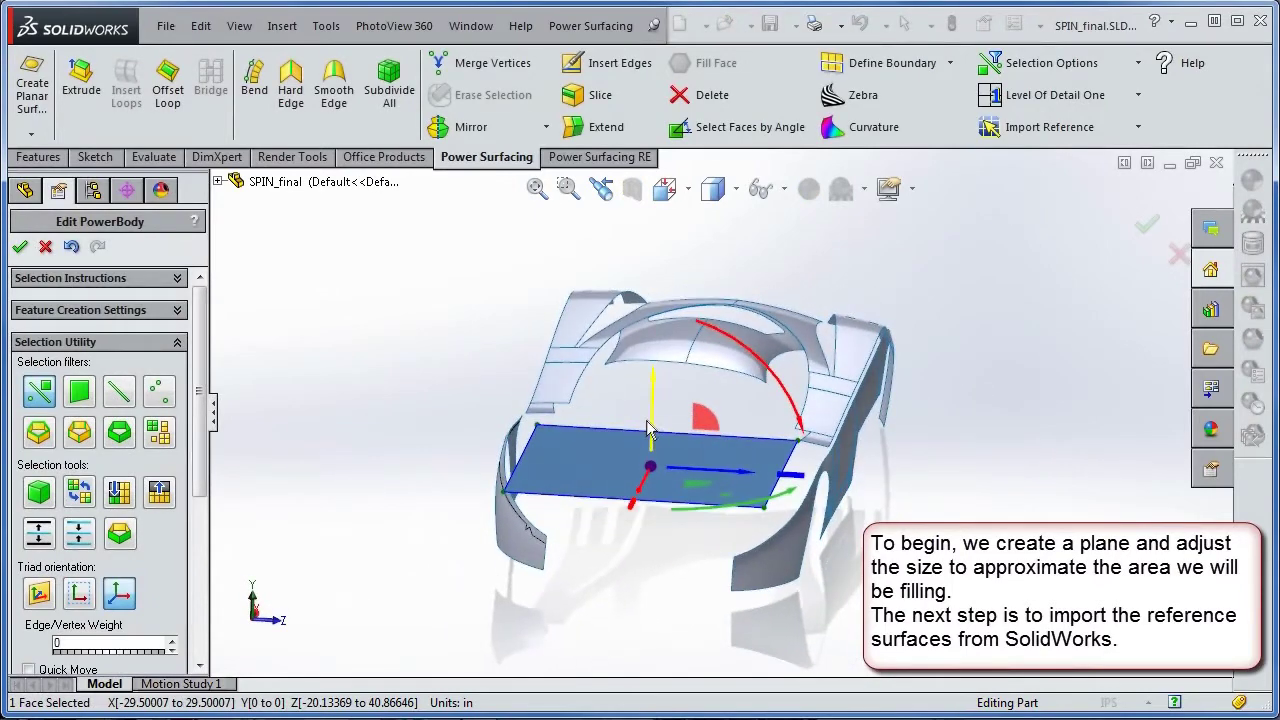
{"action": "left_click_drag", "start_coordinate": [648, 450], "coordinate": [651, 420]}
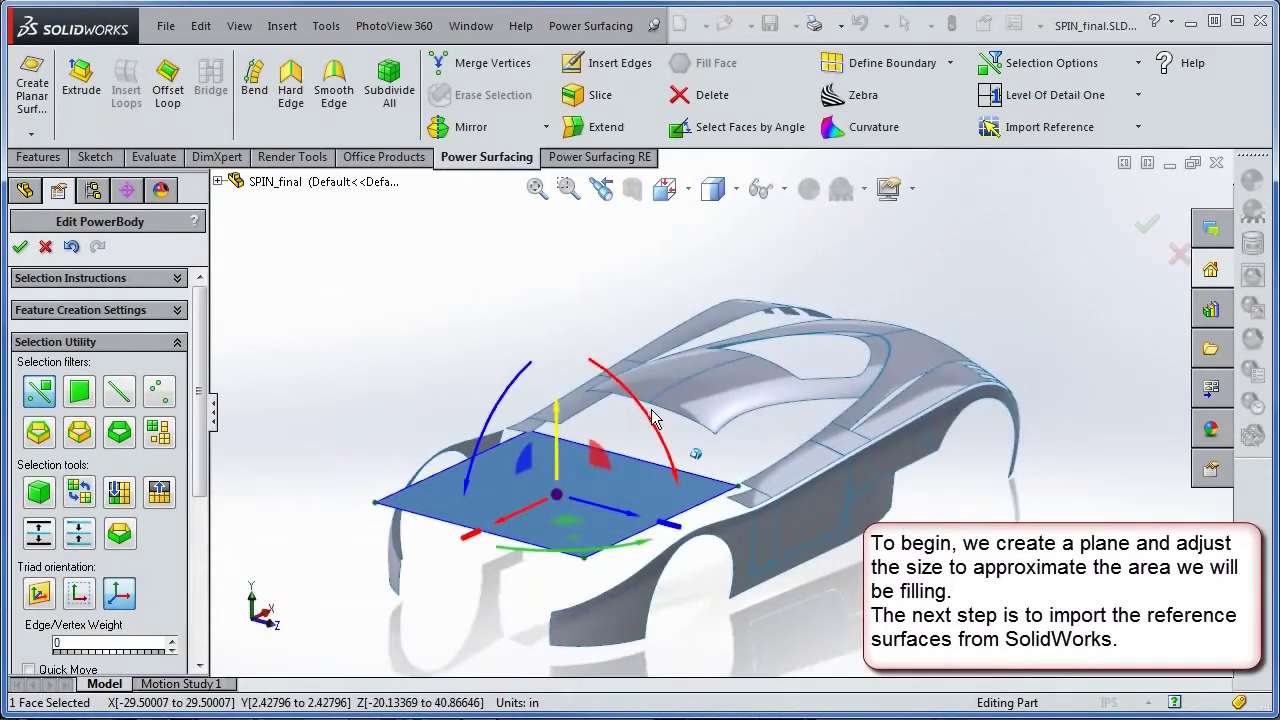
{"action": "left_click", "coordinate": [1063, 133]}
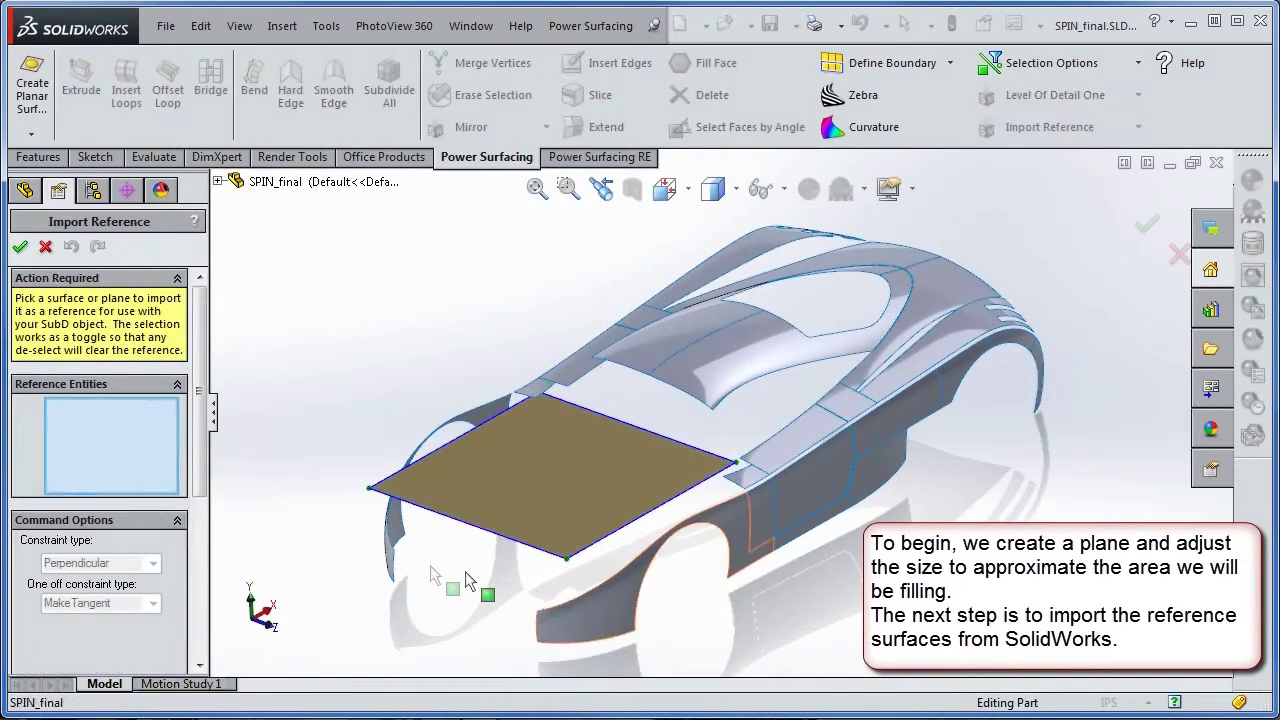
Import the fender faces beside the hood opening as reference surfaces.
{"action": "left_click", "coordinate": [392, 527]}
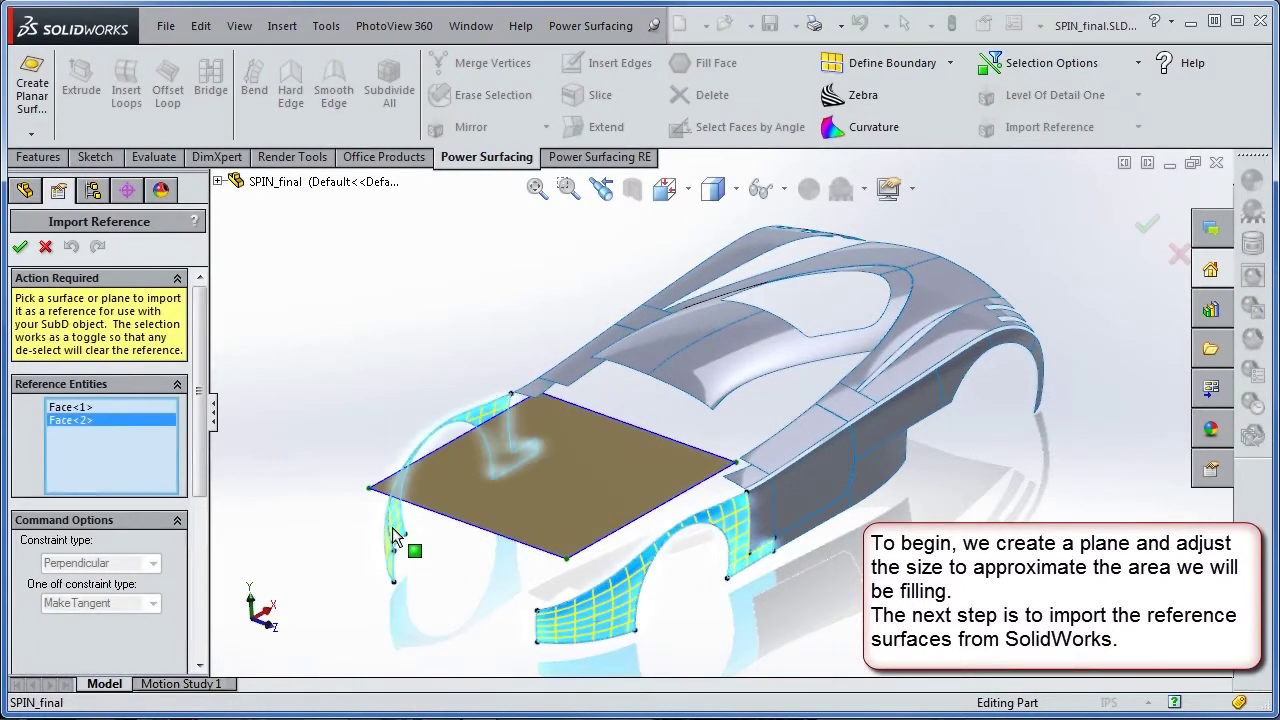
{"action": "left_click", "coordinate": [21, 249]}
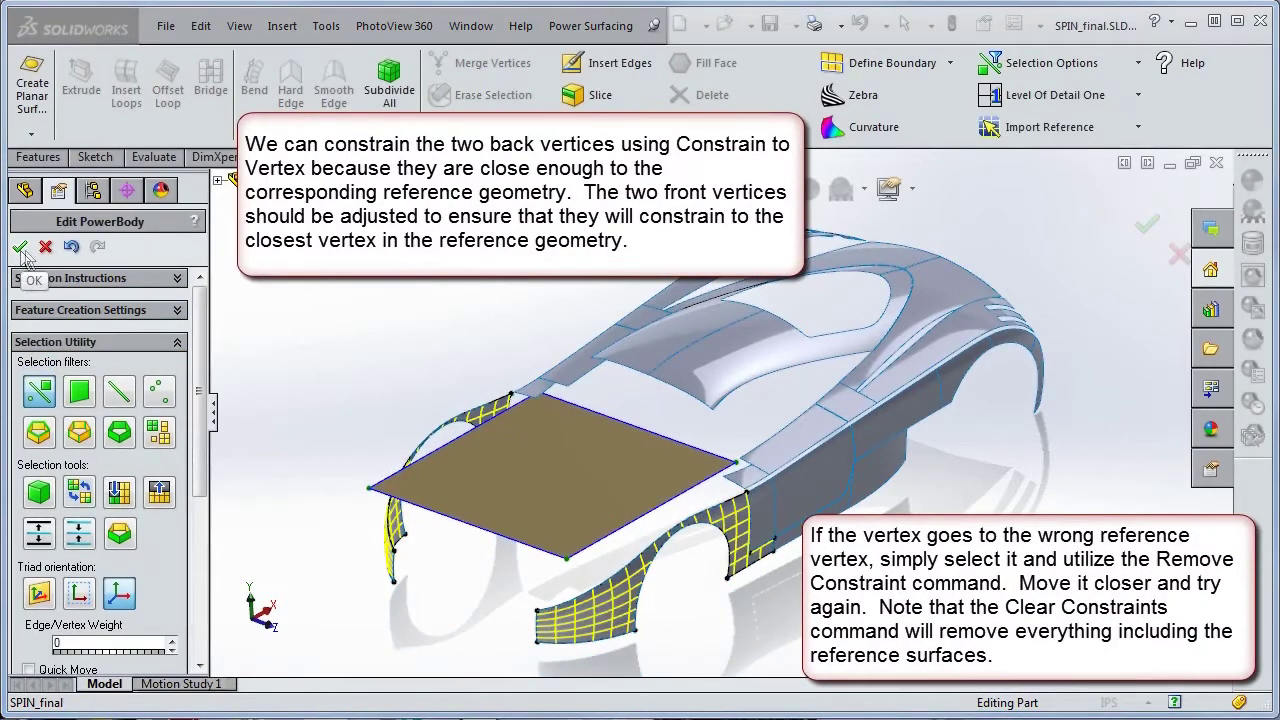
{"action": "left_click", "coordinate": [738, 466]}
Constrain the plane's two back corners to the fender vertices with Constrain To Vertex.
{"action": "left_click", "coordinate": [542, 399], "text": "ctrl"}
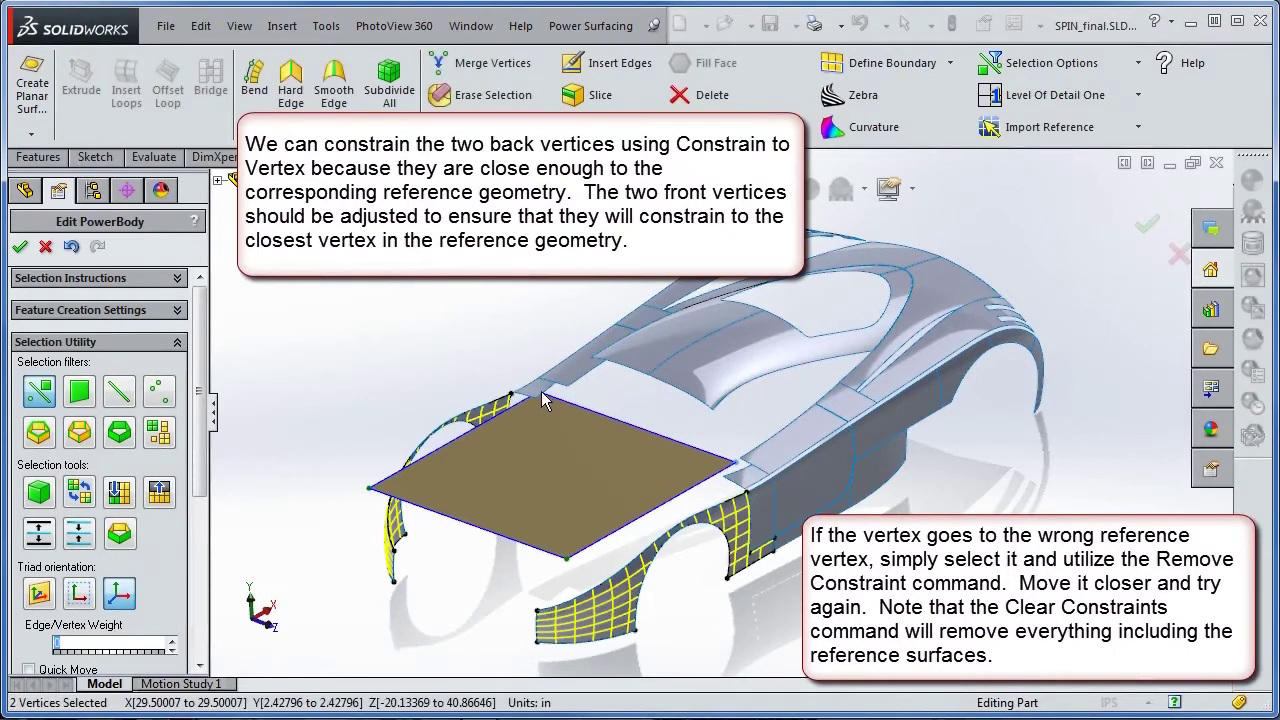
{"action": "left_click", "coordinate": [1141, 135]}
{"action": "left_click", "coordinate": [1060, 222]}
Pull both front corners of the plane down onto the fenders' front ends.
{"action": "left_click", "coordinate": [565, 558]}
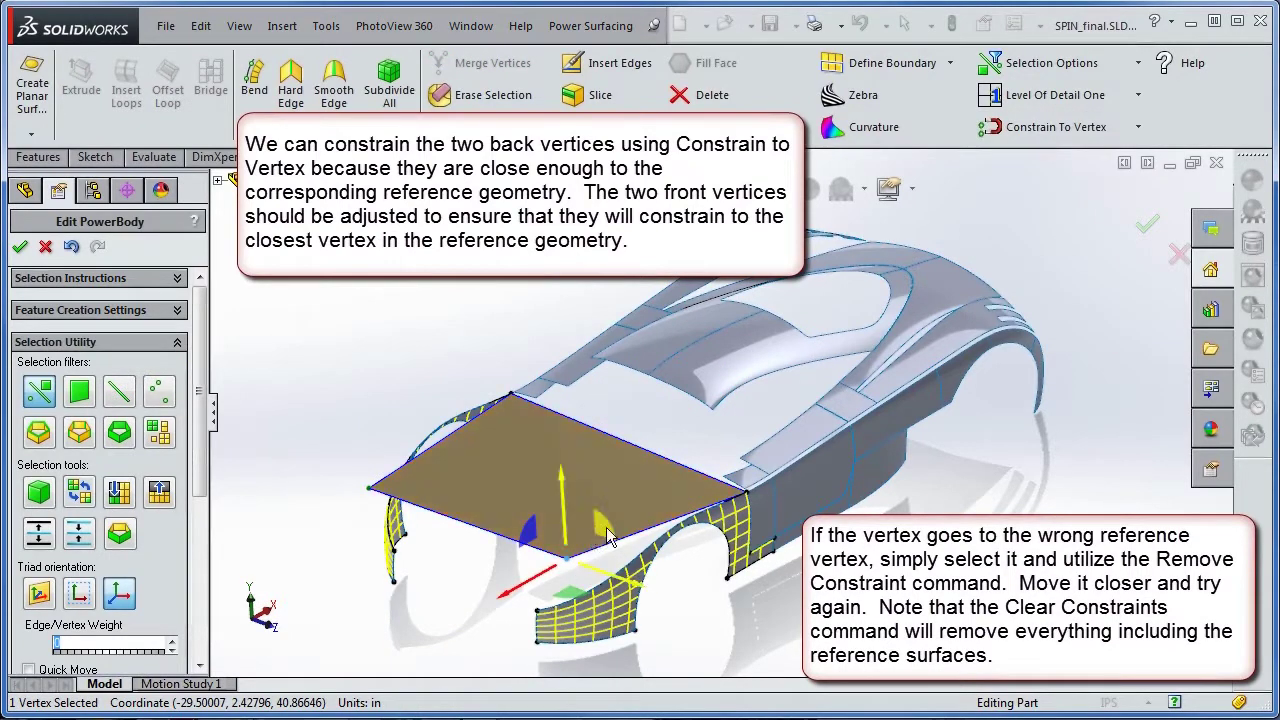
{"action": "left_click_drag", "start_coordinate": [562, 538], "coordinate": [507, 590]}
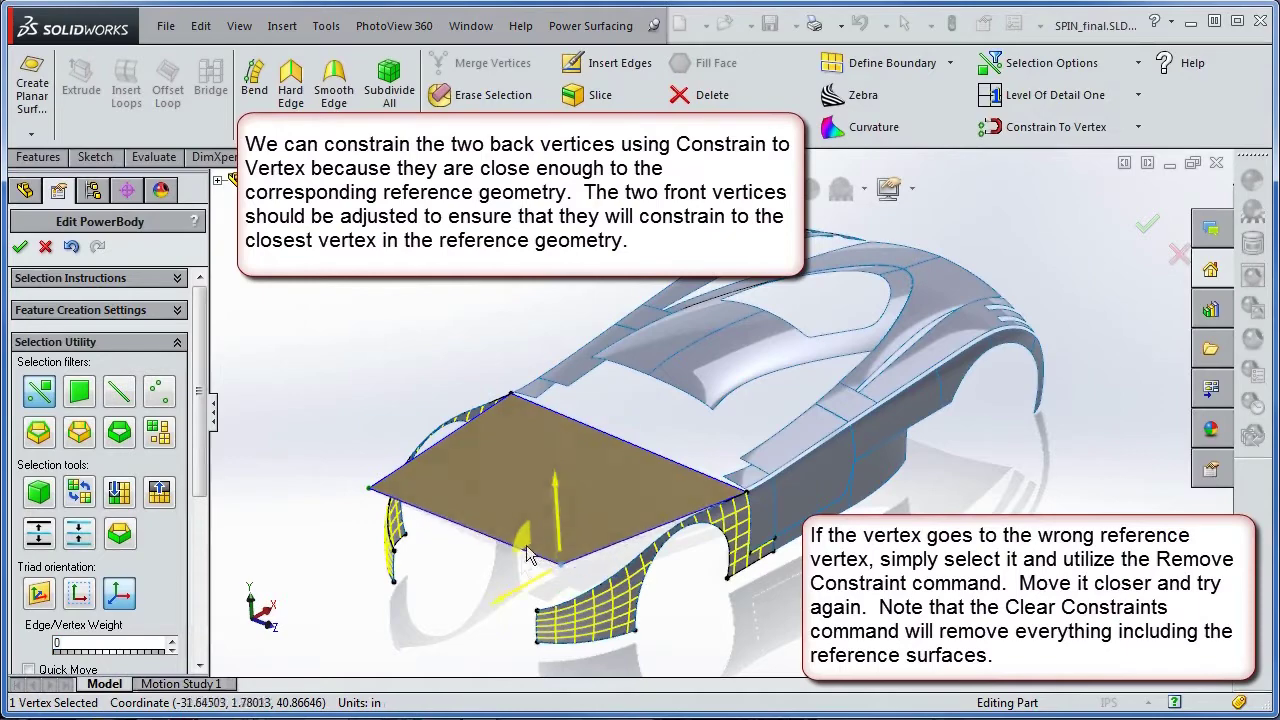
{"action": "left_click", "coordinate": [369, 490]}
{"action": "left_click_drag", "start_coordinate": [335, 465], "coordinate": [347, 499]}
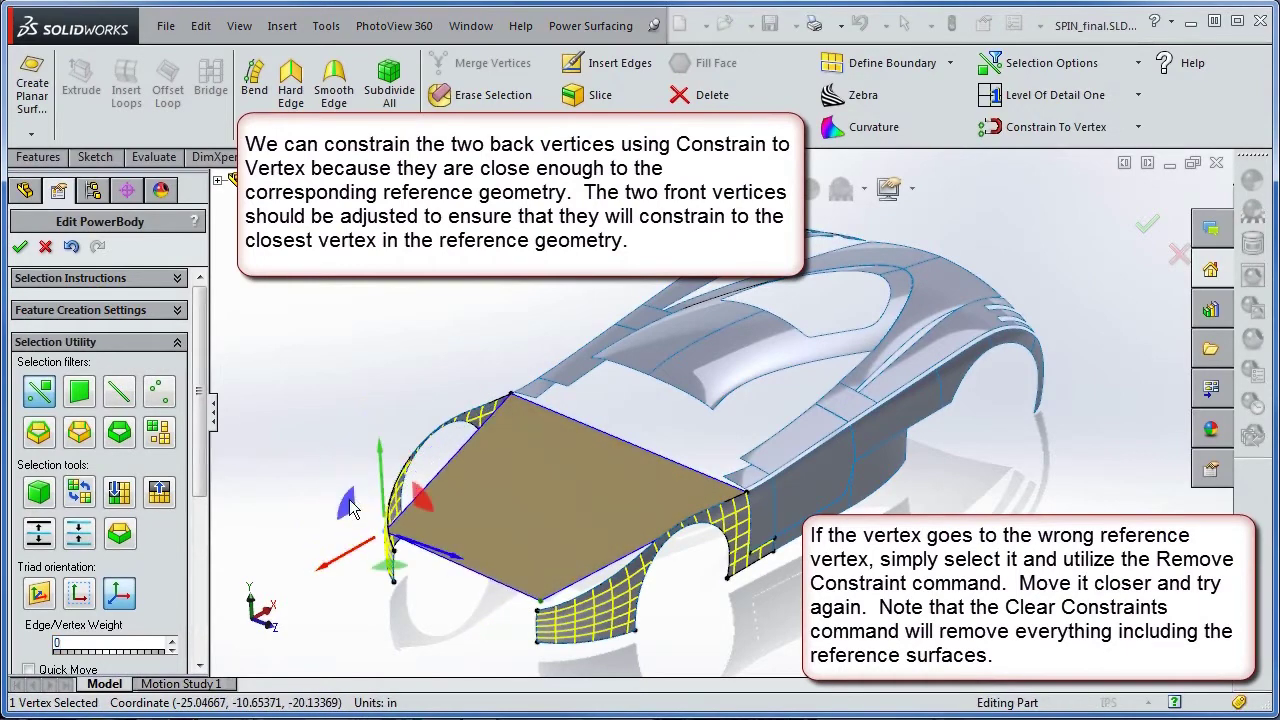
{"action": "key", "text": "ctrl+3"}
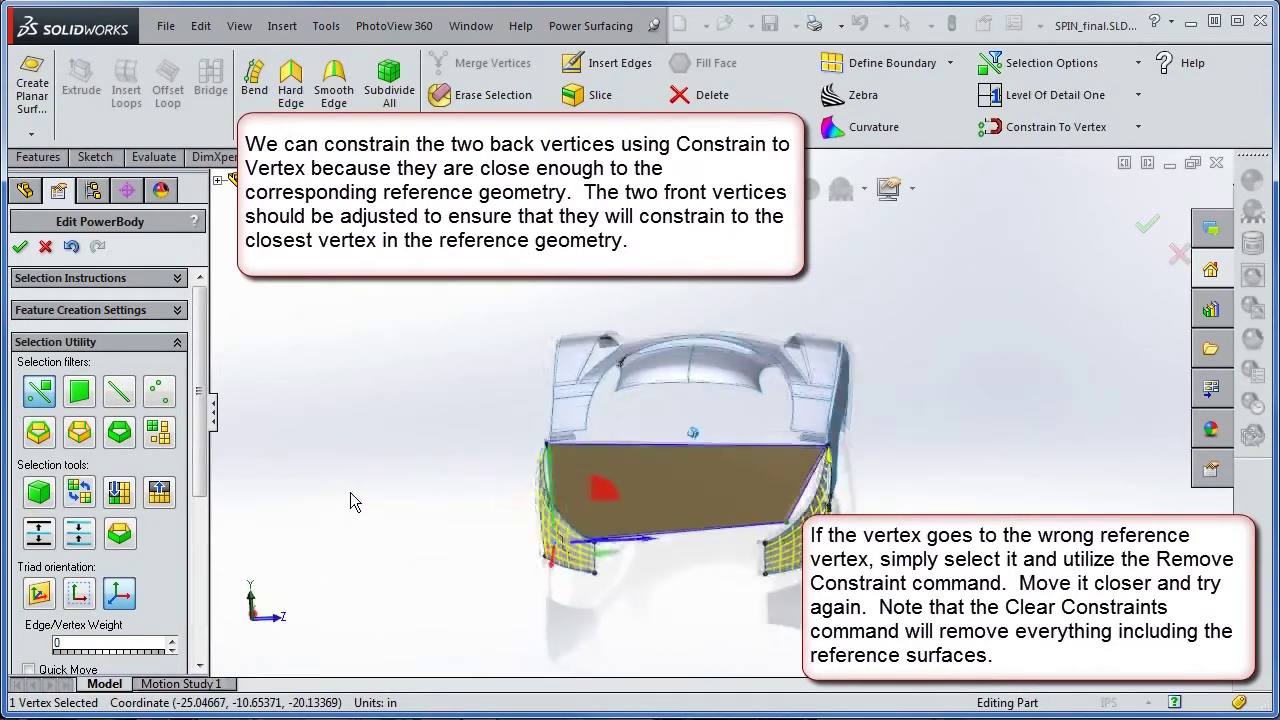
{"action": "left_click_drag", "start_coordinate": [480, 517], "coordinate": [552, 521]}
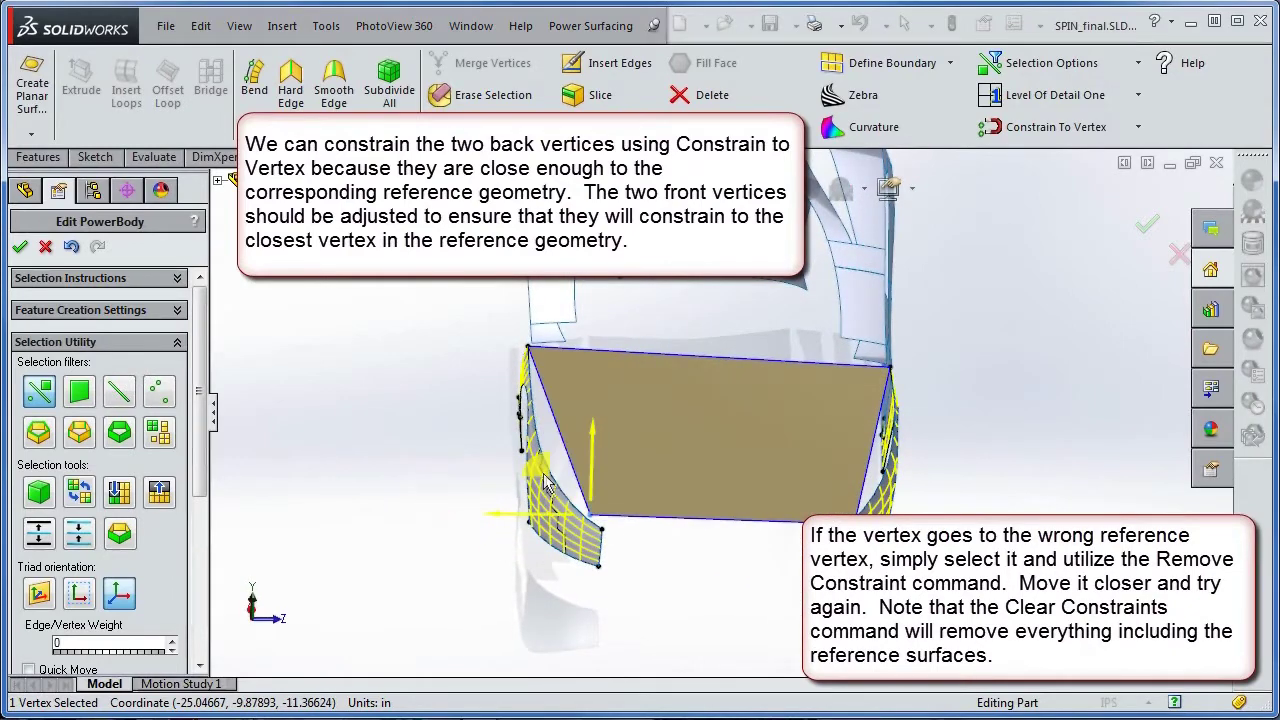
{"action": "left_click_drag", "start_coordinate": [797, 486], "coordinate": [766, 496]}
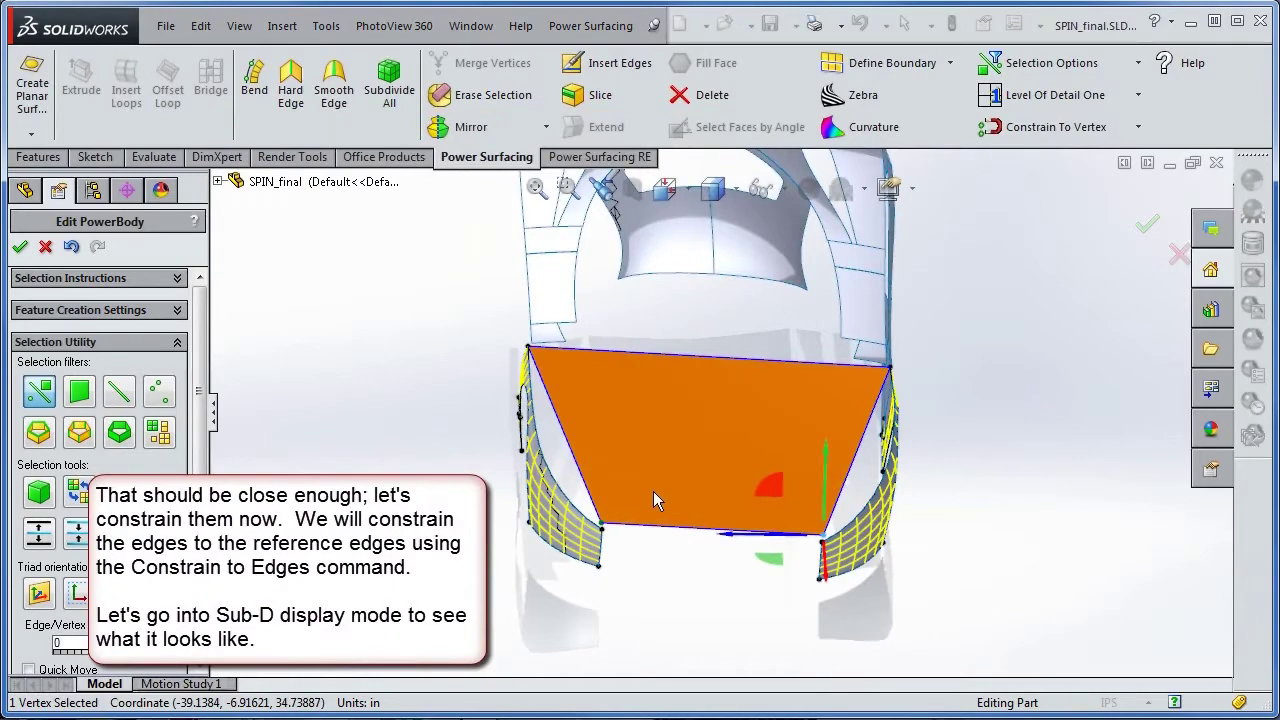
{"action": "left_click", "coordinate": [614, 515], "text": "ctrl"}
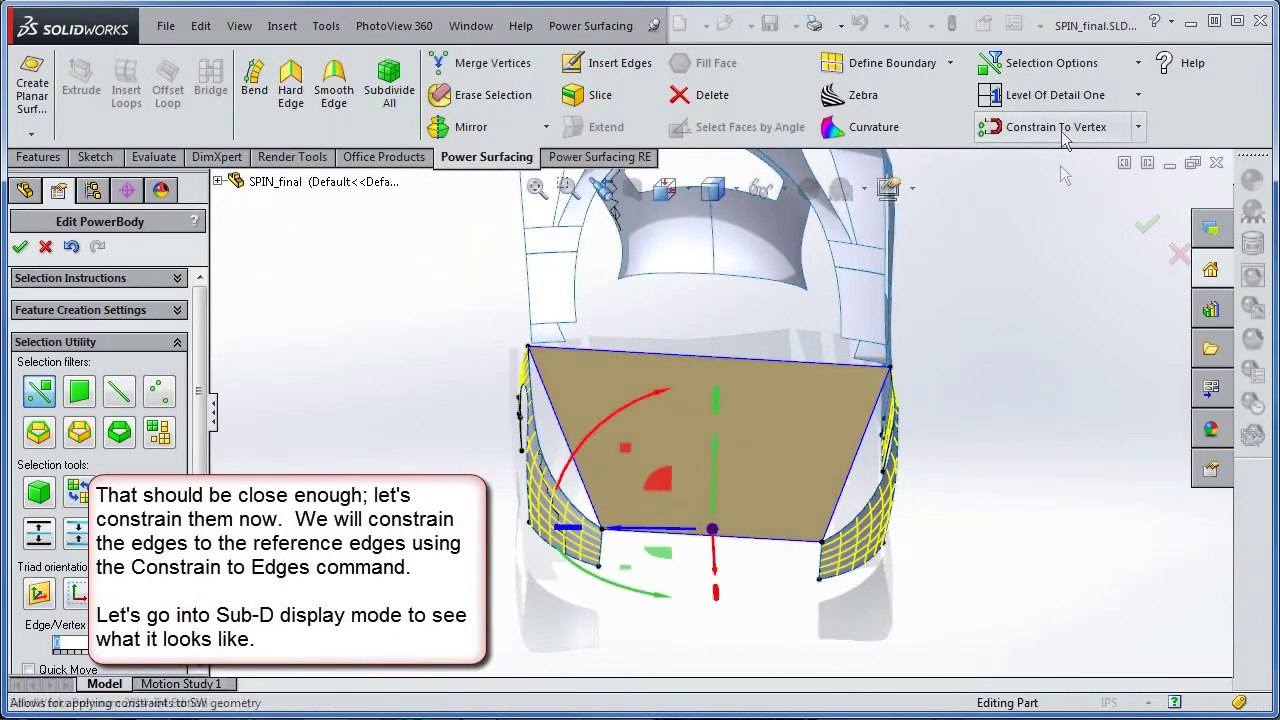
Constrain the plane's left and right side edges to the adjacent fender reference edges.
{"action": "key", "text": "Left"}
{"action": "key", "text": "Left"}
{"action": "key", "text": "Left"}
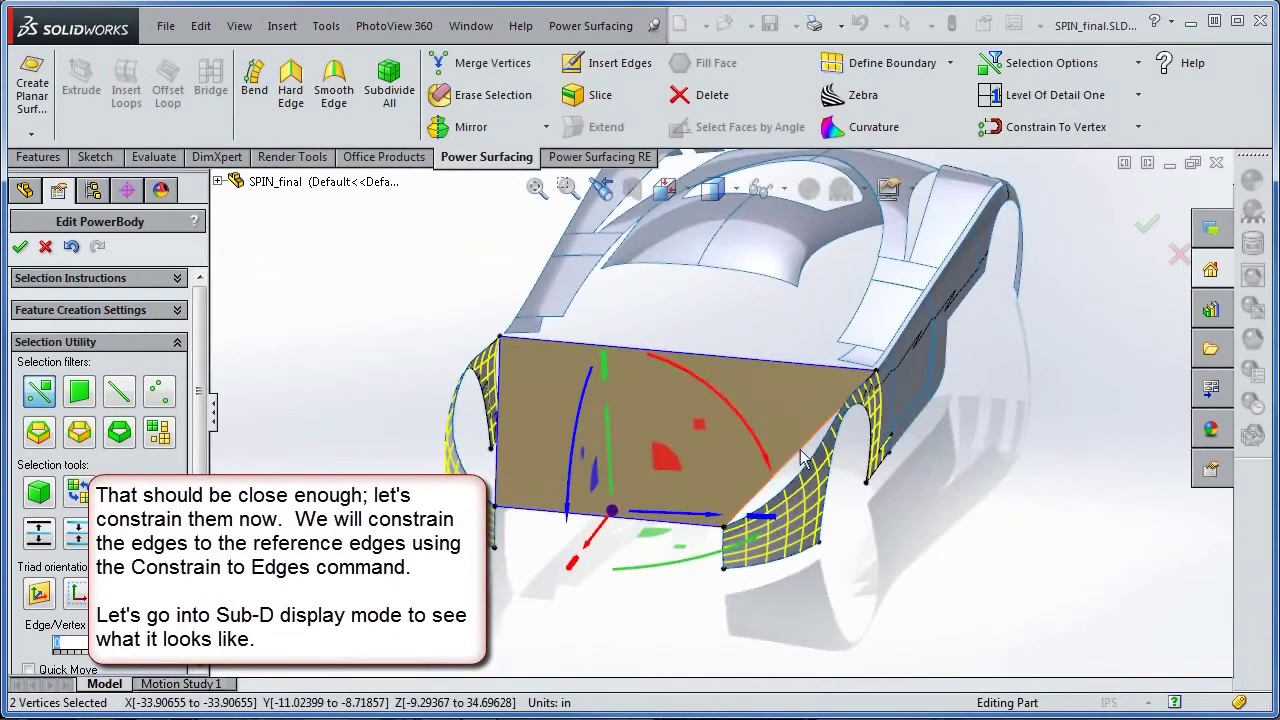
{"action": "left_click", "coordinate": [690, 345]}
{"action": "left_click", "coordinate": [503, 430], "text": "ctrl"}
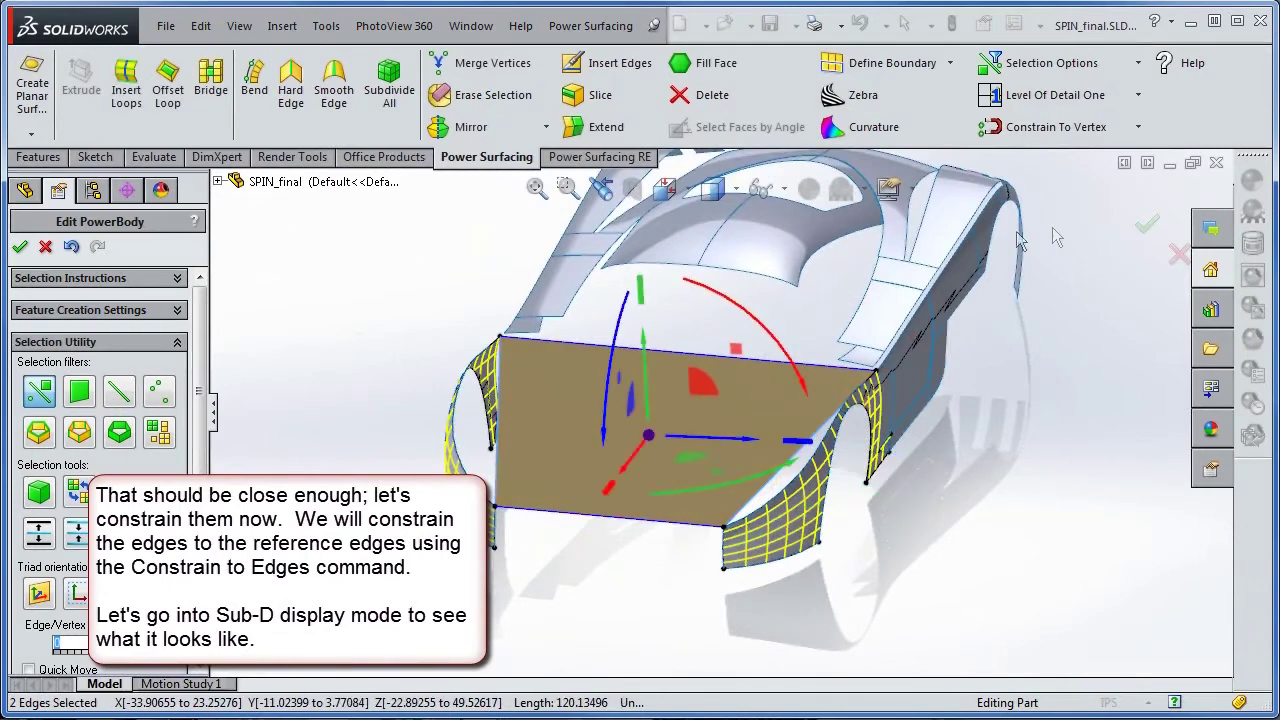
{"action": "left_click", "coordinate": [1077, 132]}
{"action": "left_click", "coordinate": [1088, 195]}
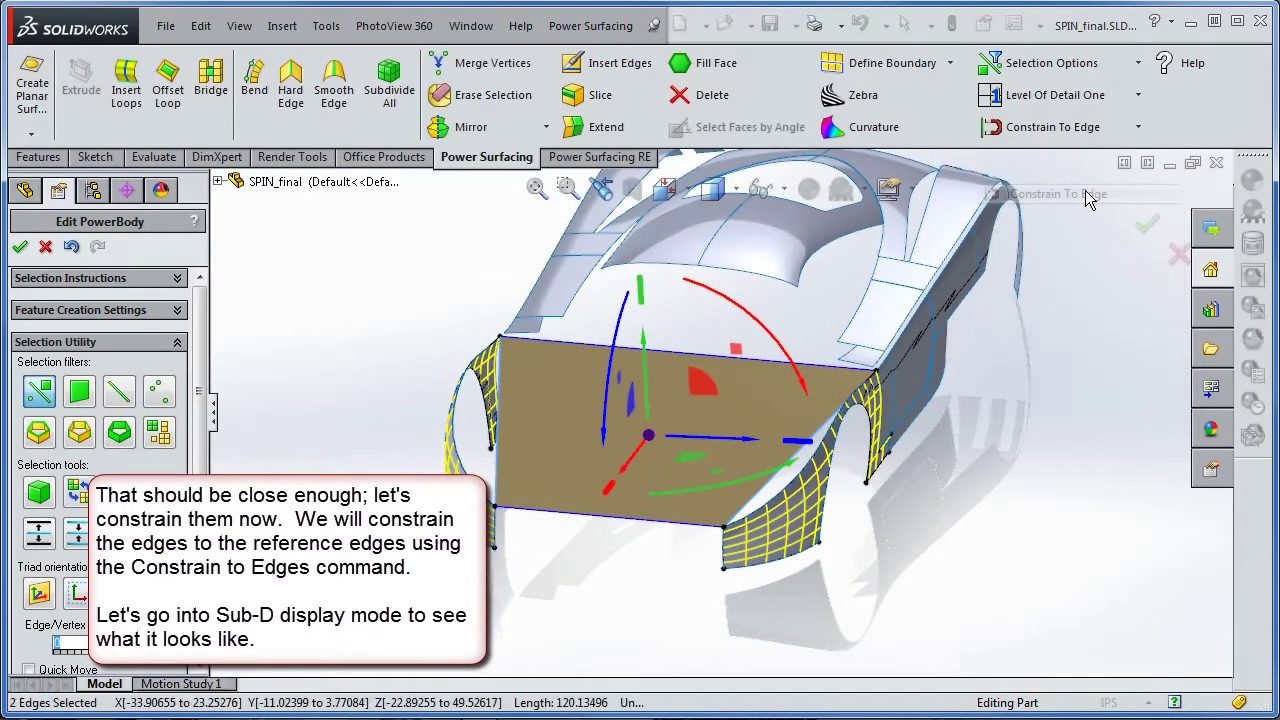
{"action": "scroll", "coordinate": [100, 440], "scroll_direction": "down", "scroll_amount": 2}
{"action": "scroll", "coordinate": [100, 440], "scroll_direction": "down", "scroll_amount": 3}
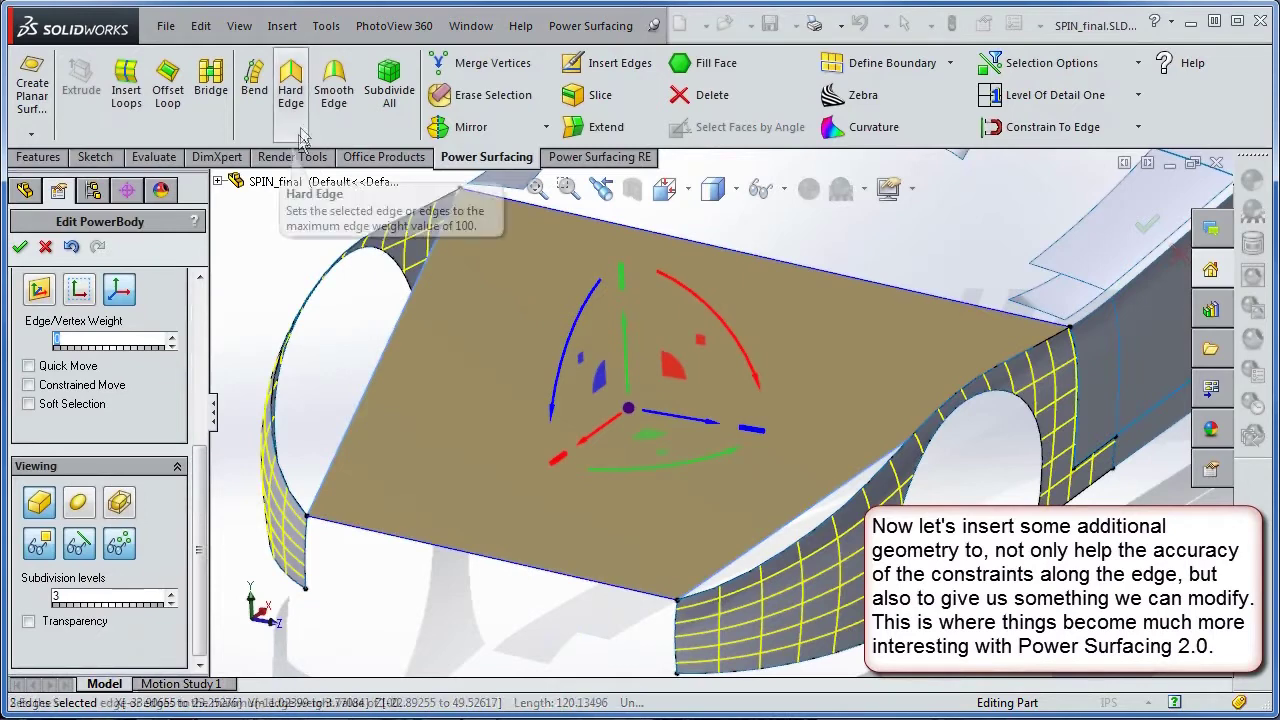
Insert edge loops across the hood plane with a raised loop count.
{"action": "left_click", "coordinate": [127, 91]}
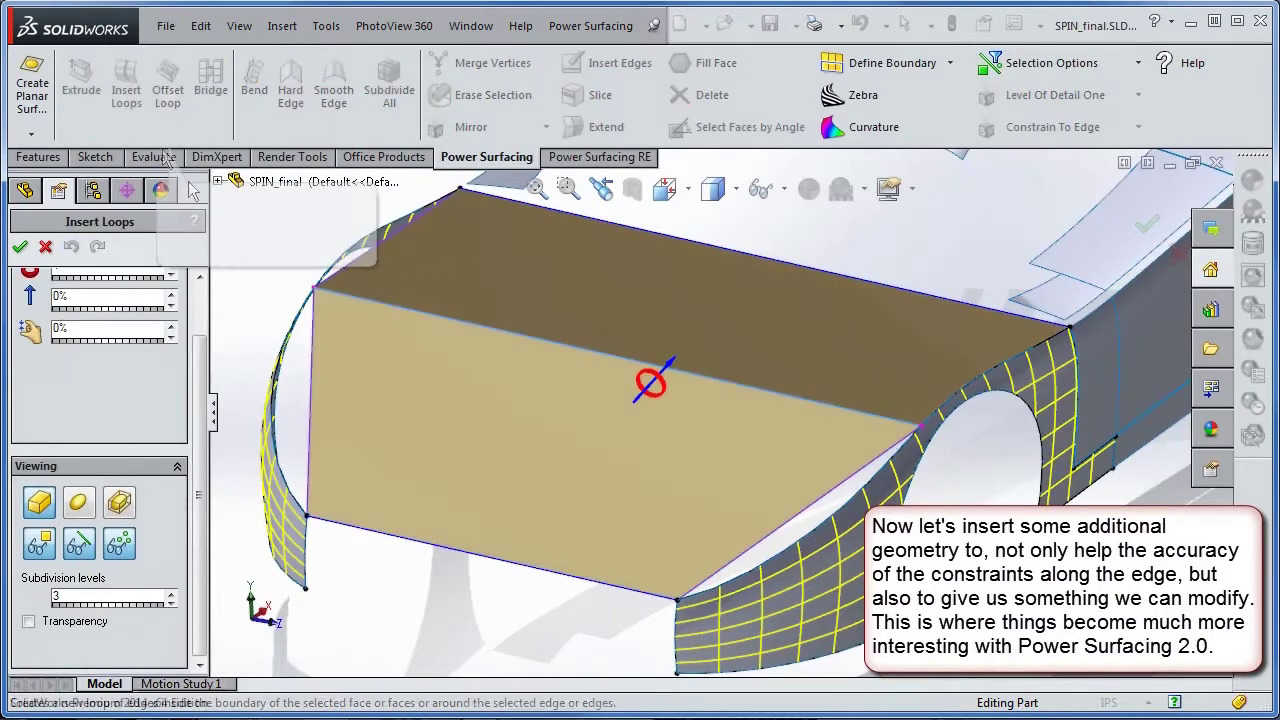
{"action": "left_click", "coordinate": [172, 328]}
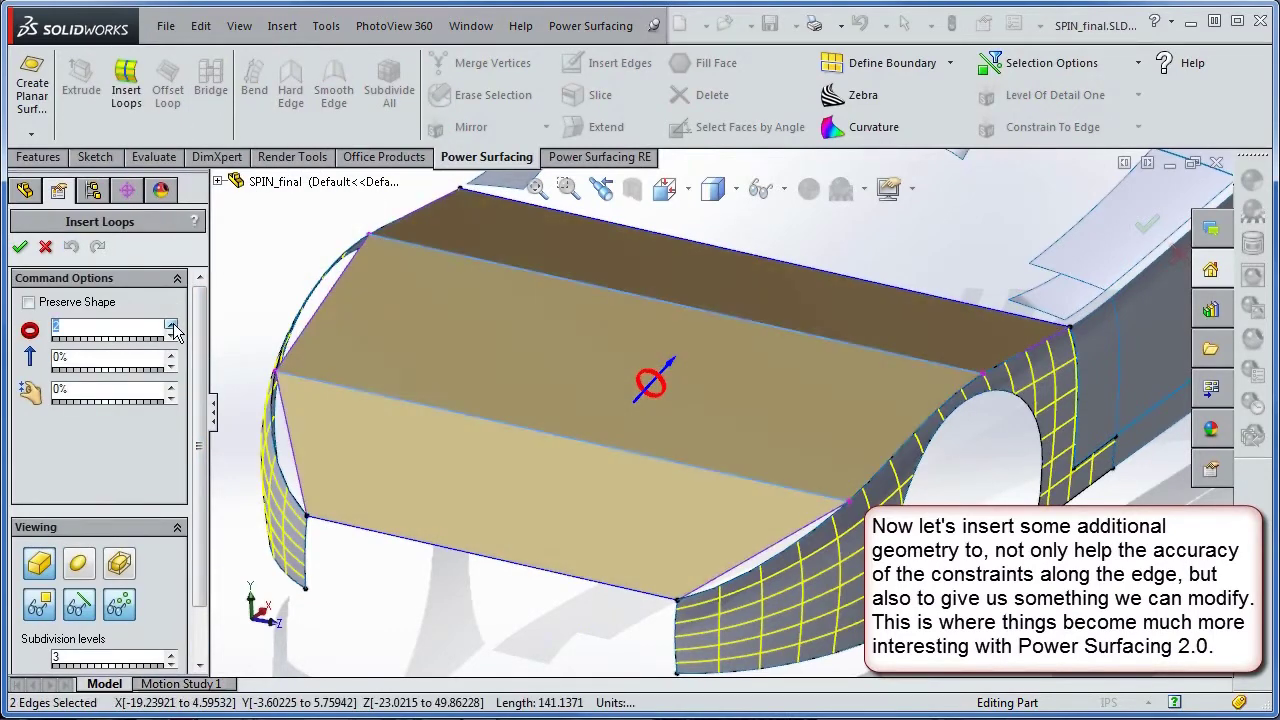
{"action": "left_click", "coordinate": [172, 326]}
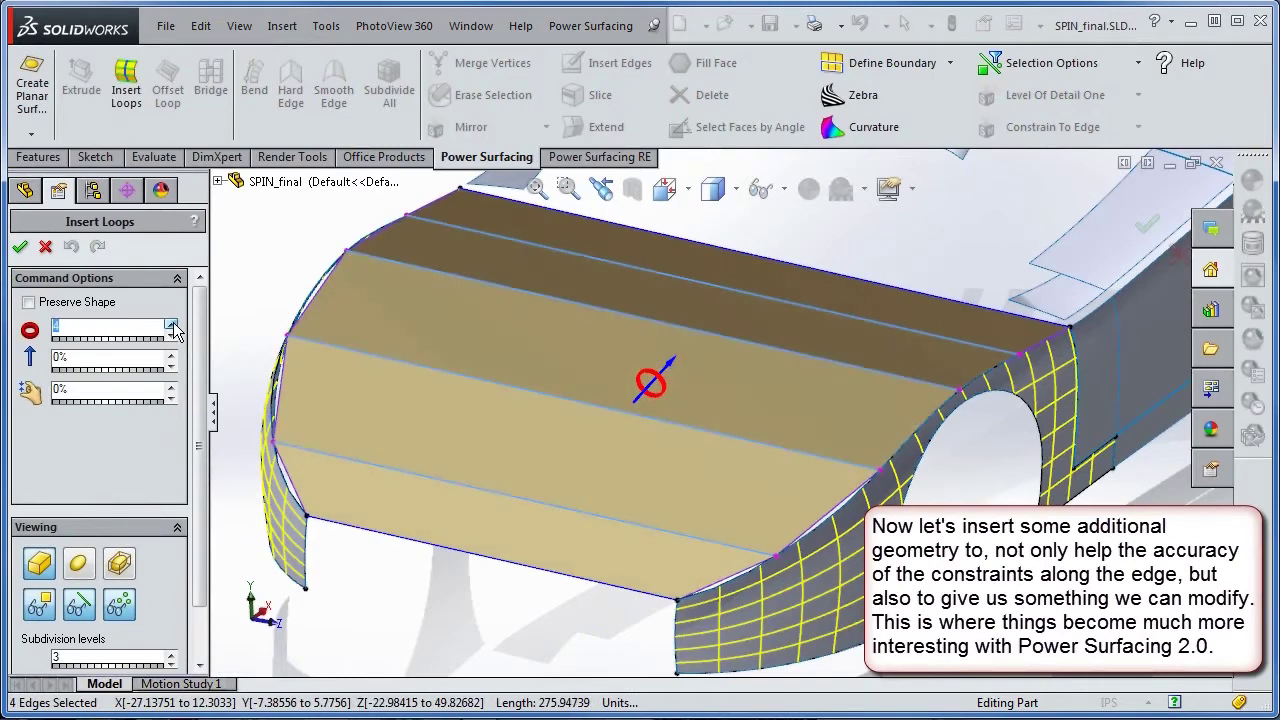
{"action": "left_click", "coordinate": [20, 247]}
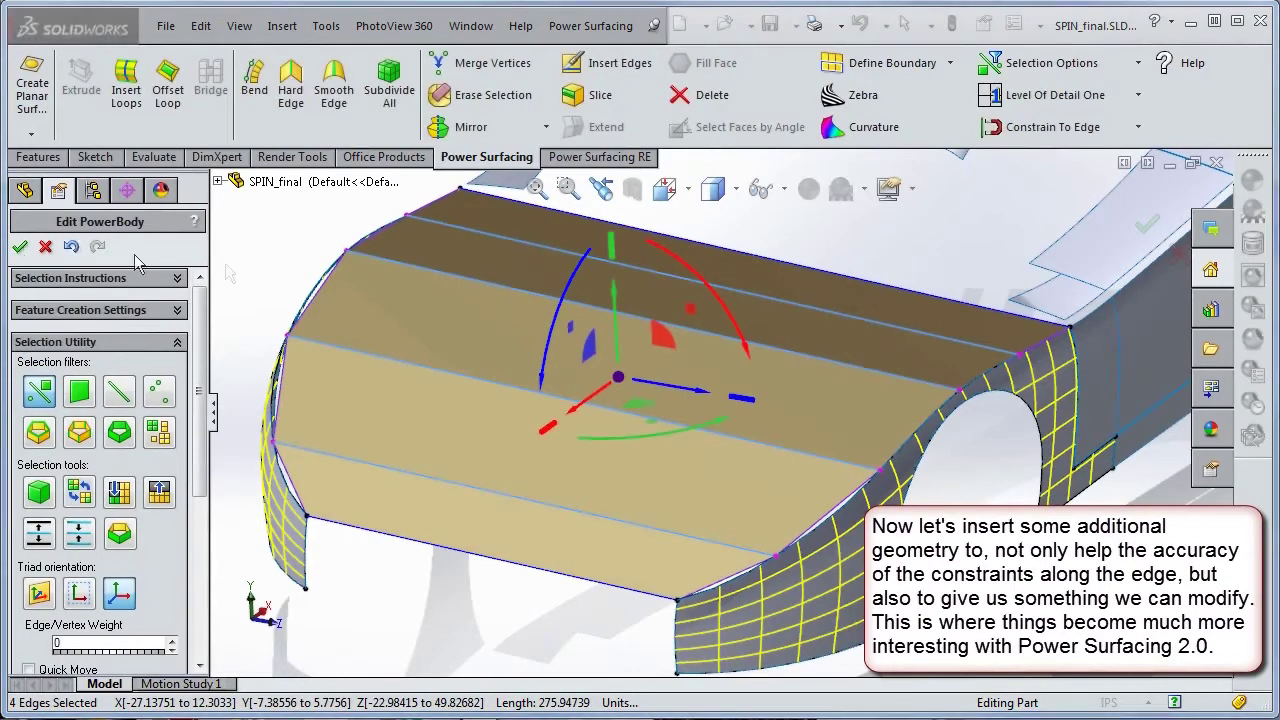
Remove the front edge's constraint and constrain the front corner vertex to the fender edge.
{"action": "scroll", "coordinate": [190, 550], "scroll_direction": "down", "scroll_amount": 5}
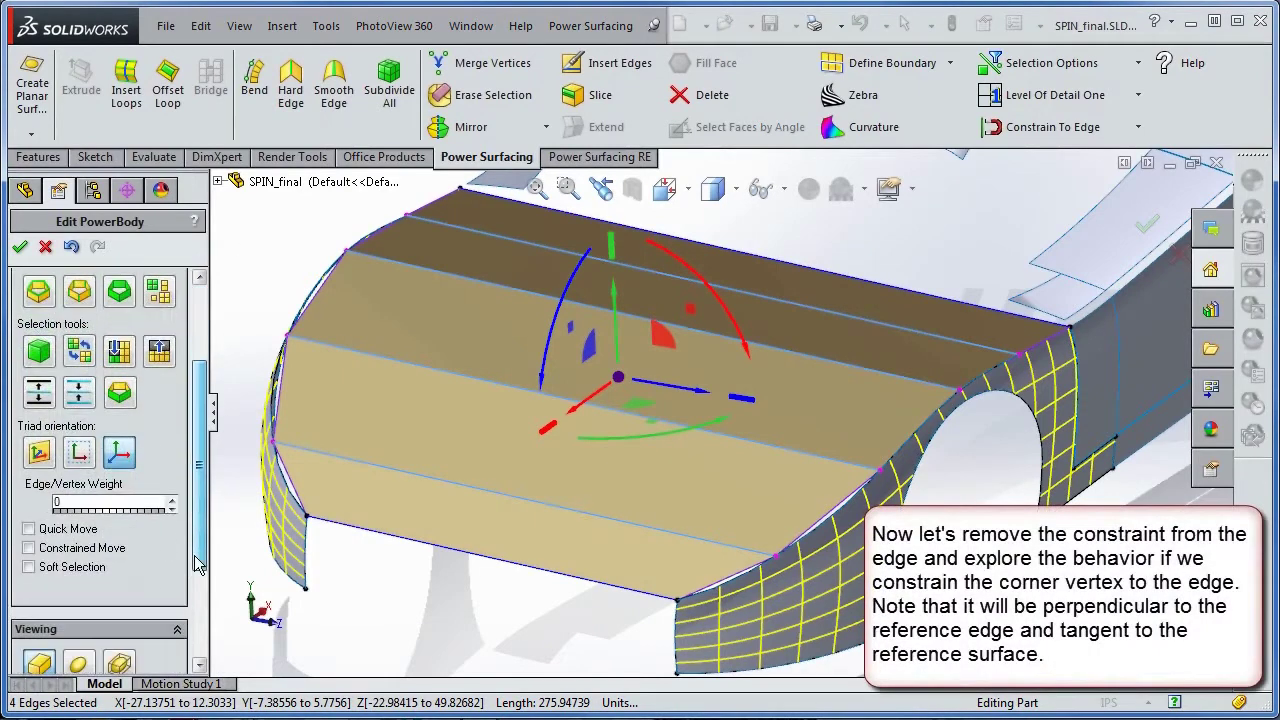
{"action": "left_click", "coordinate": [720, 588]}
{"action": "left_click", "coordinate": [1088, 136]}
{"action": "mouse_move", "coordinate": [722, 545]}
{"action": "left_mouse_down"}
{"action": "mouse_move", "coordinate": [728, 520]}
{"action": "mouse_move", "coordinate": [722, 545]}
{"action": "left_mouse_up"}
{"action": "left_click", "coordinate": [678, 584]}
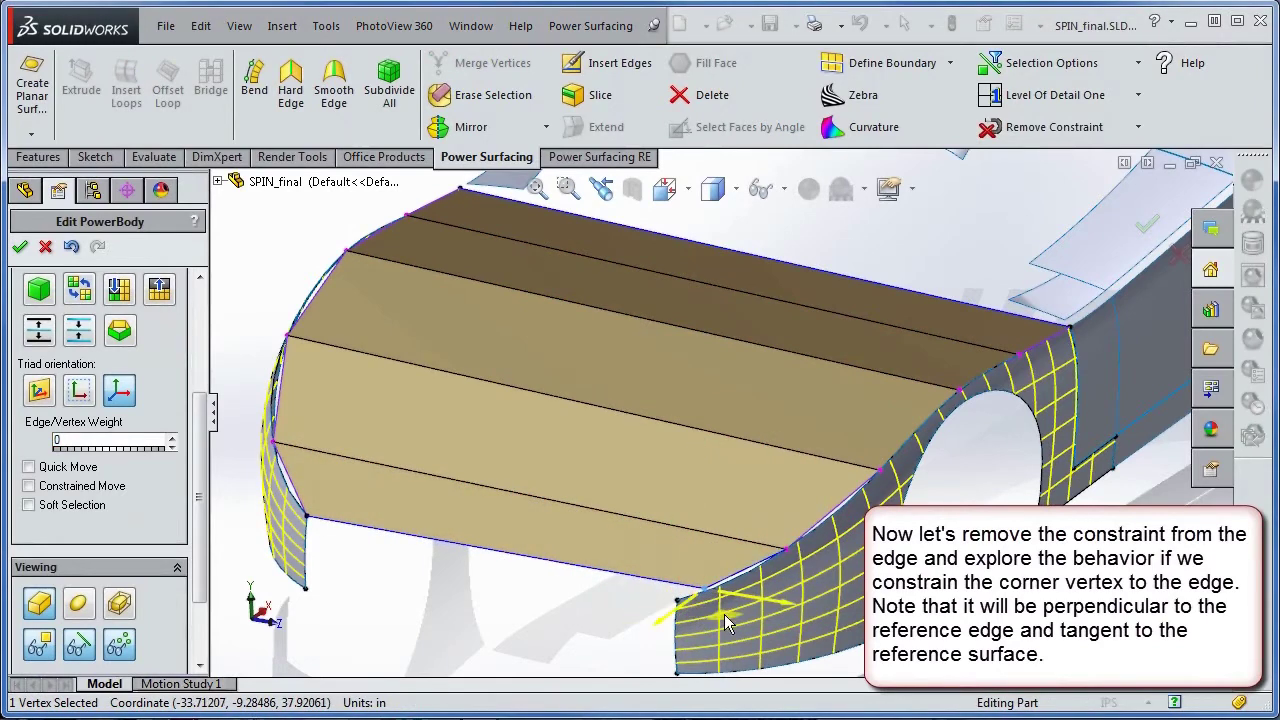
{"action": "left_click", "coordinate": [1140, 135]}
{"action": "left_click", "coordinate": [1098, 196]}
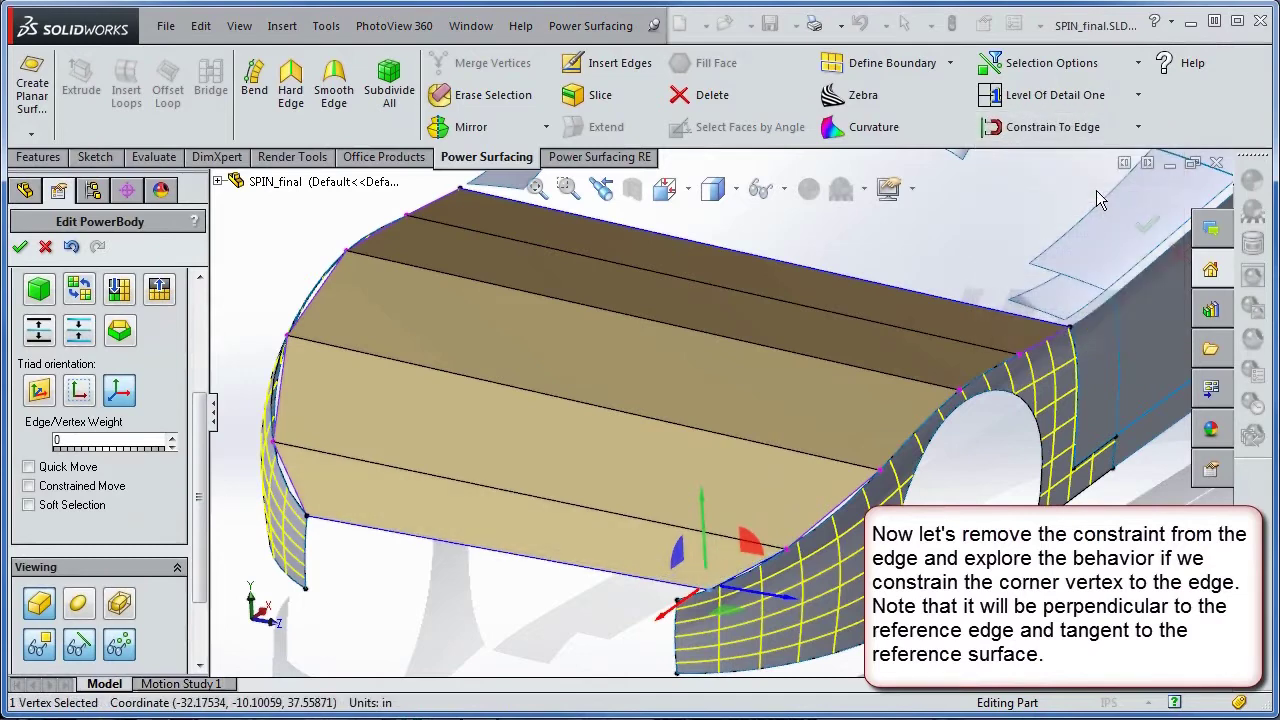
Switch to smooth shaded display and select the hood's whole lower edge loop.
{"action": "left_click", "coordinate": [80, 604]}
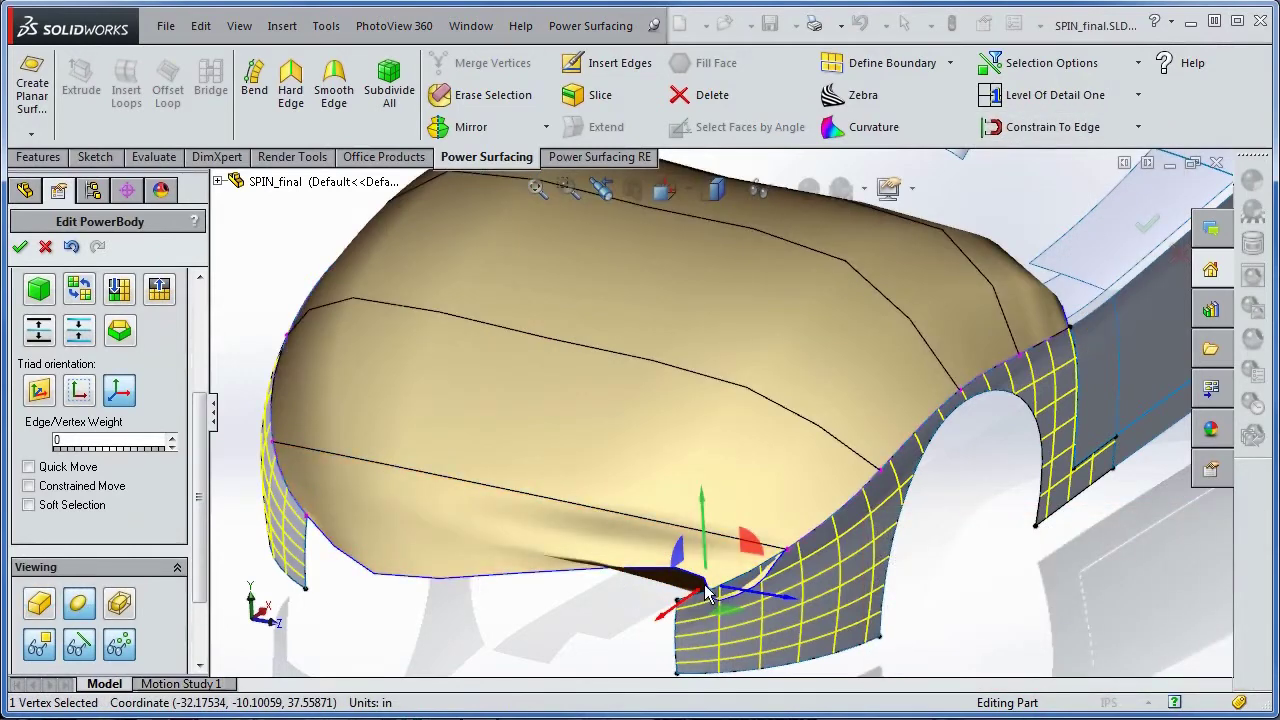
{"action": "left_click", "coordinate": [775, 590]}
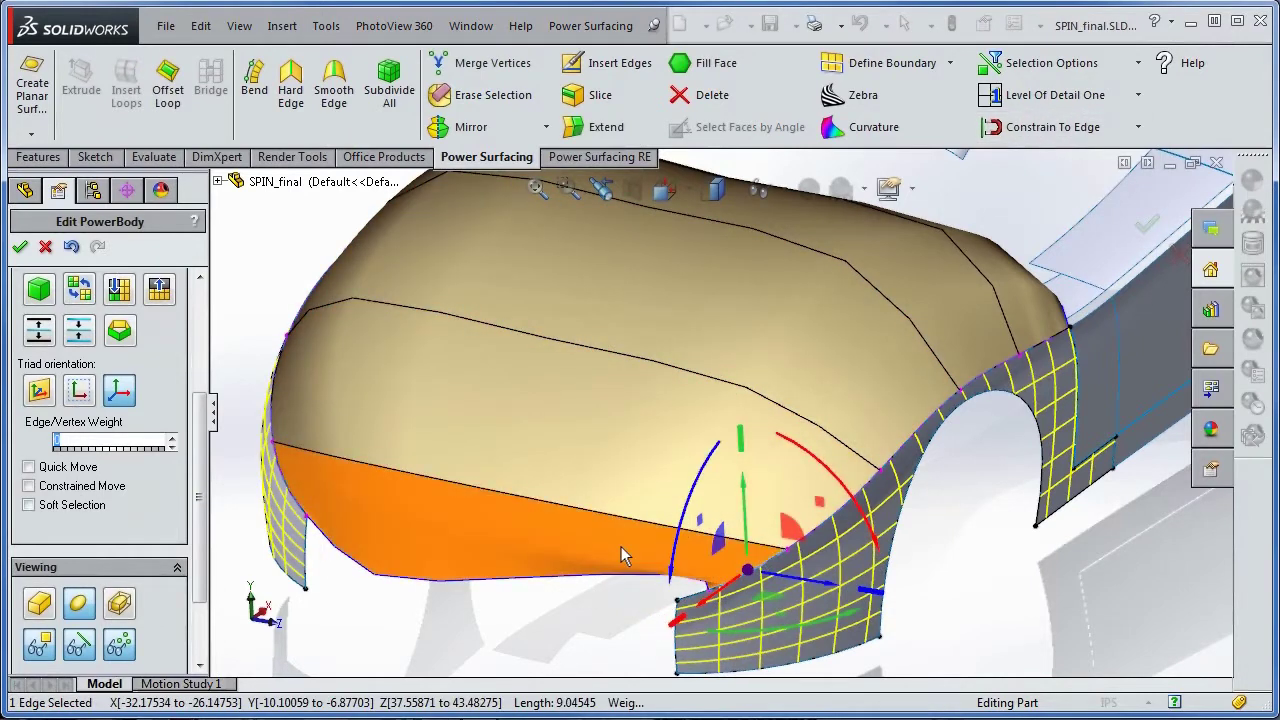
{"action": "double_click", "coordinate": [567, 578]}
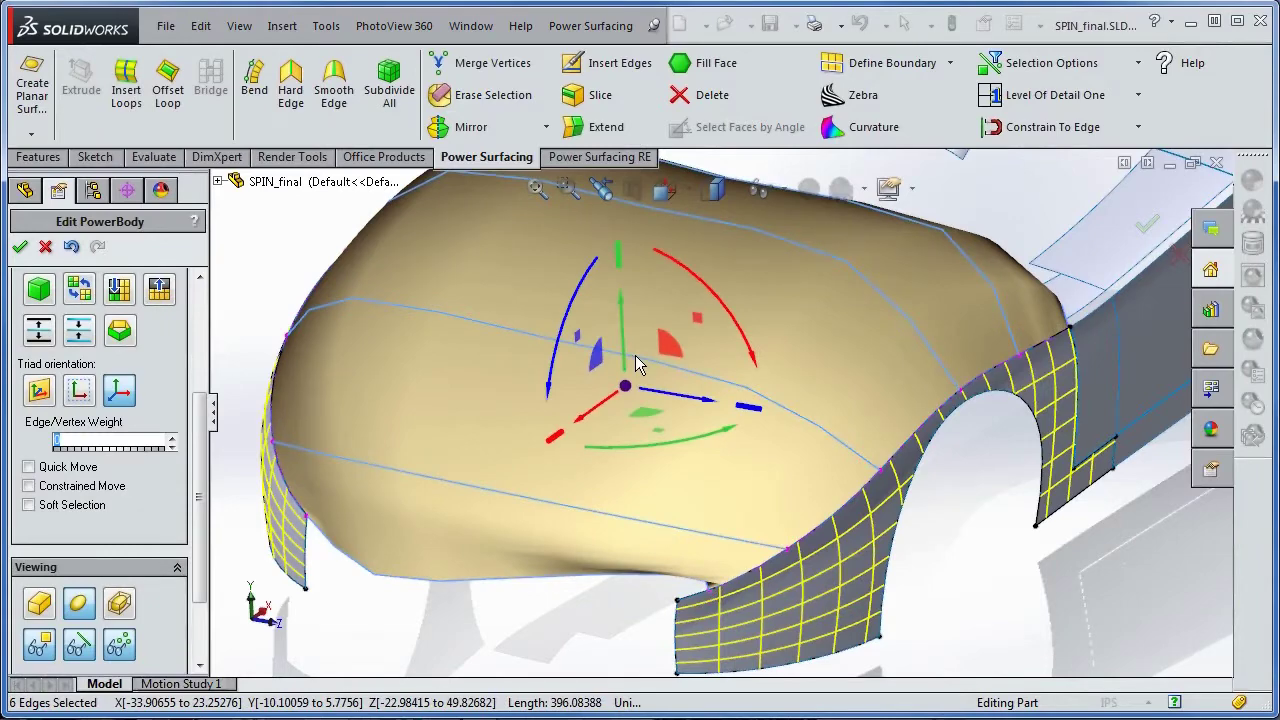
{"action": "left_click", "coordinate": [126, 82]}
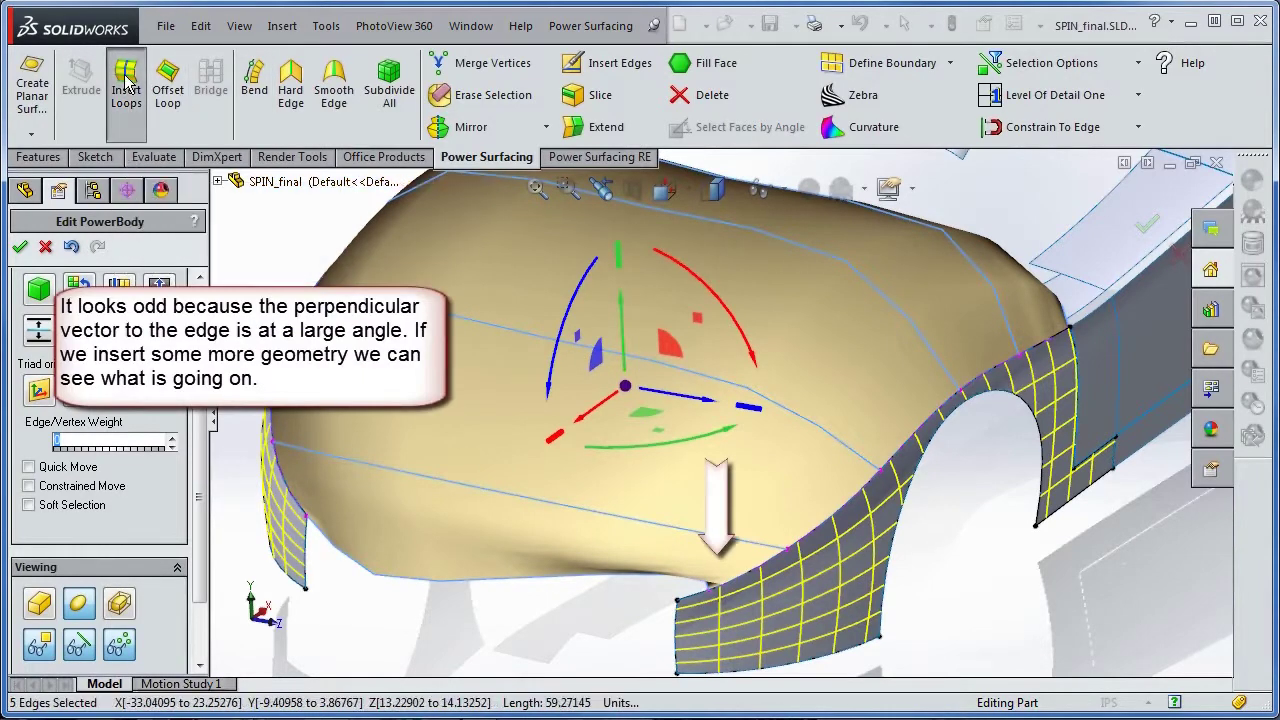
Keep a smooth perpendicular edge at the hood corner vertex after trying Hard Edge.
{"action": "scroll", "coordinate": [720, 575], "scroll_direction": "down", "scroll_amount": 5}
{"action": "left_click", "coordinate": [660, 572]}
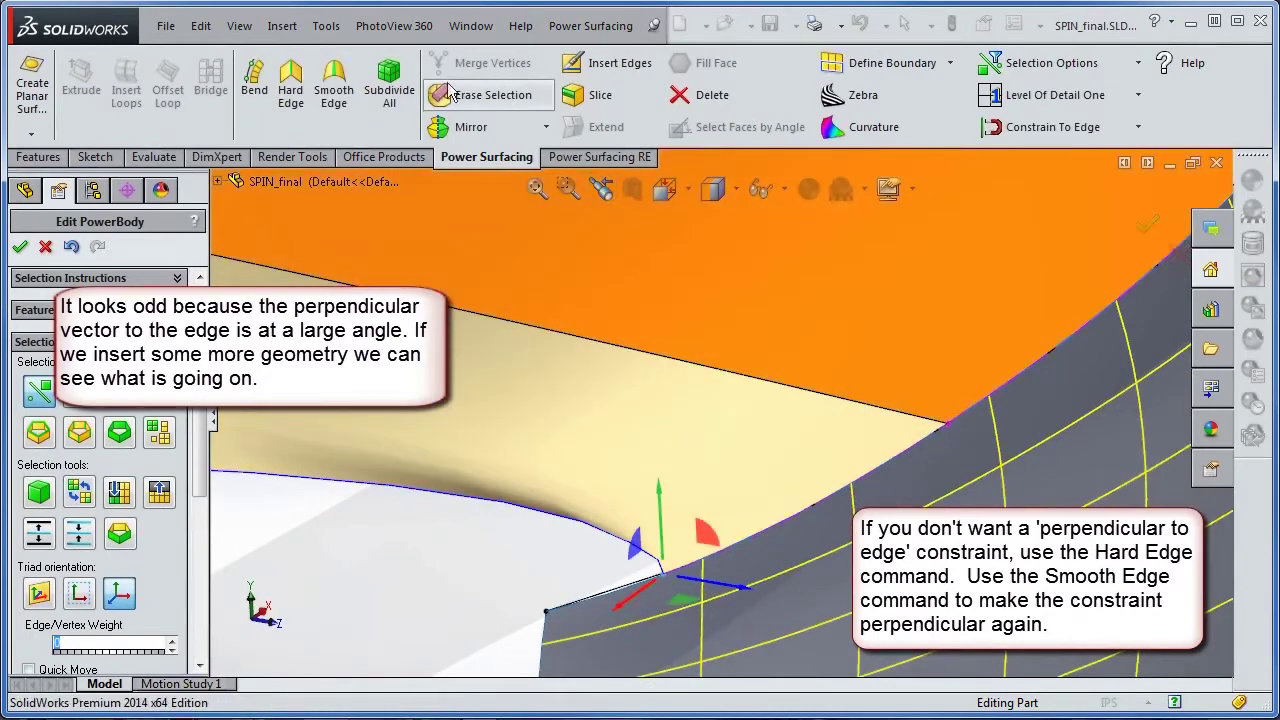
{"action": "left_click", "coordinate": [292, 85]}
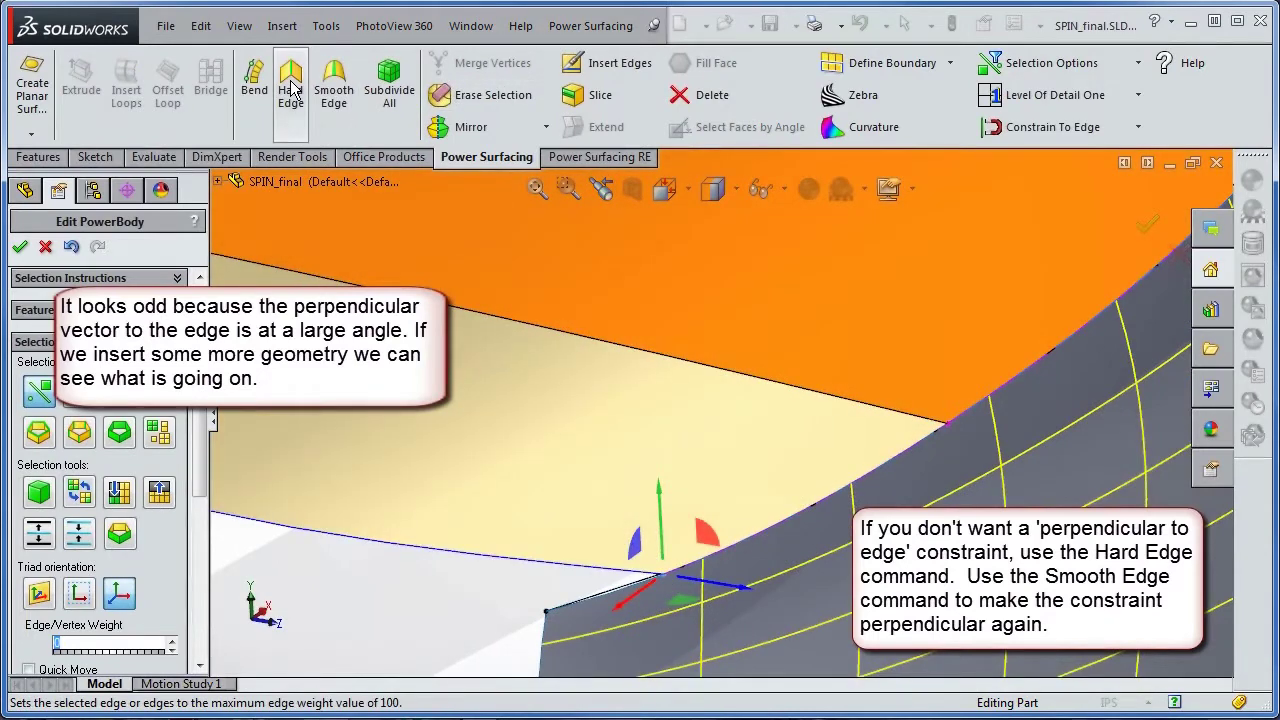
{"action": "left_click", "coordinate": [332, 89]}
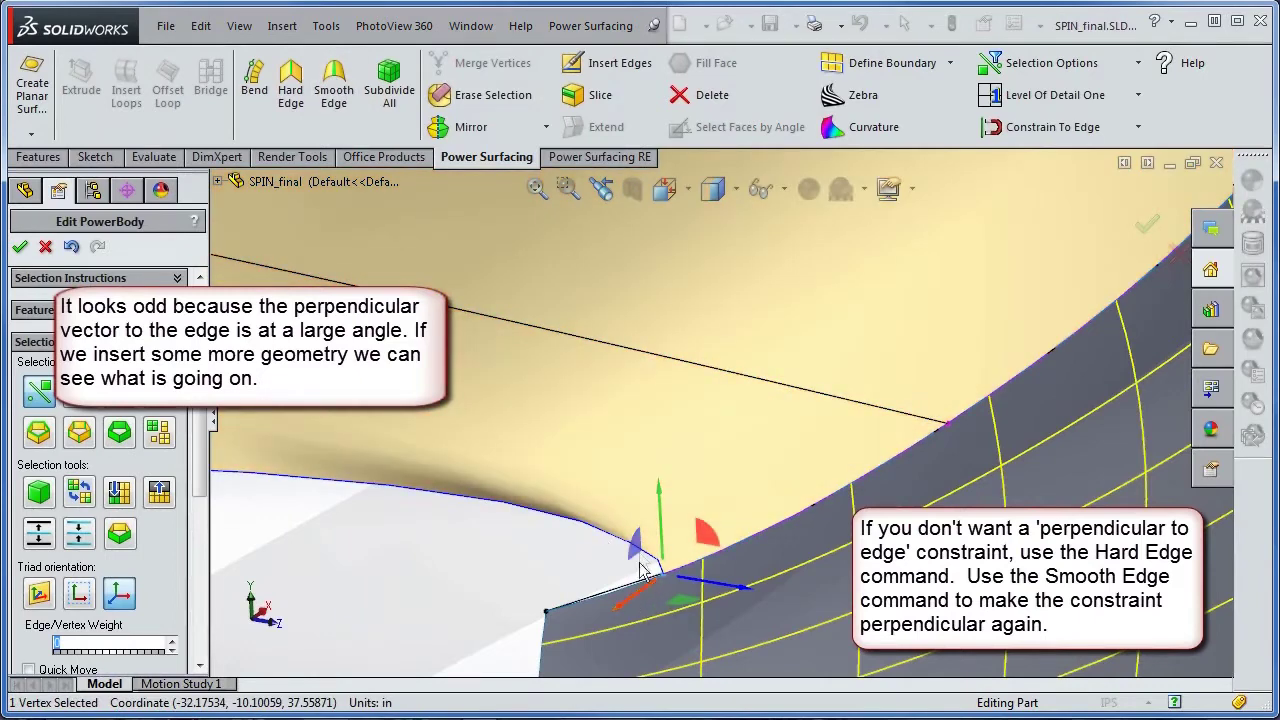
Drag the corner vertex lower along the fender edge and constrain it to the fender vertex.
{"action": "left_click_drag", "start_coordinate": [640, 556], "coordinate": [540, 569]}
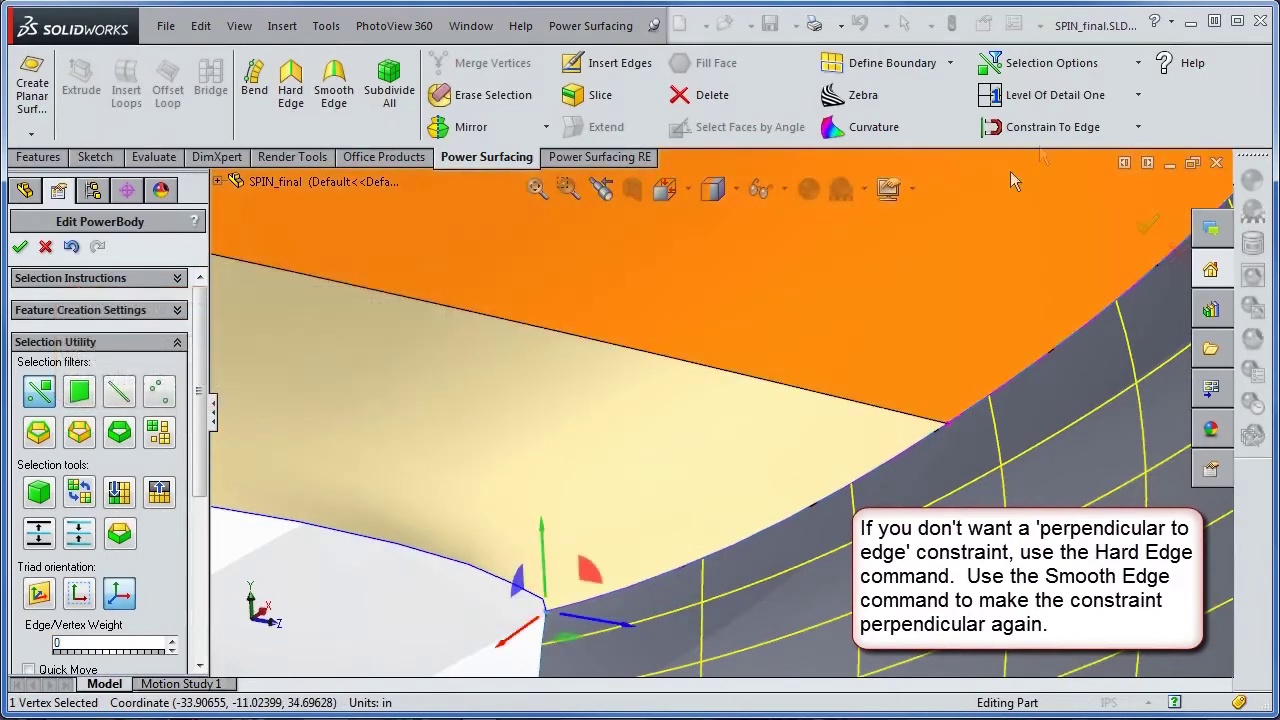
{"action": "left_click", "coordinate": [1137, 130]}
{"action": "left_click", "coordinate": [1091, 208]}
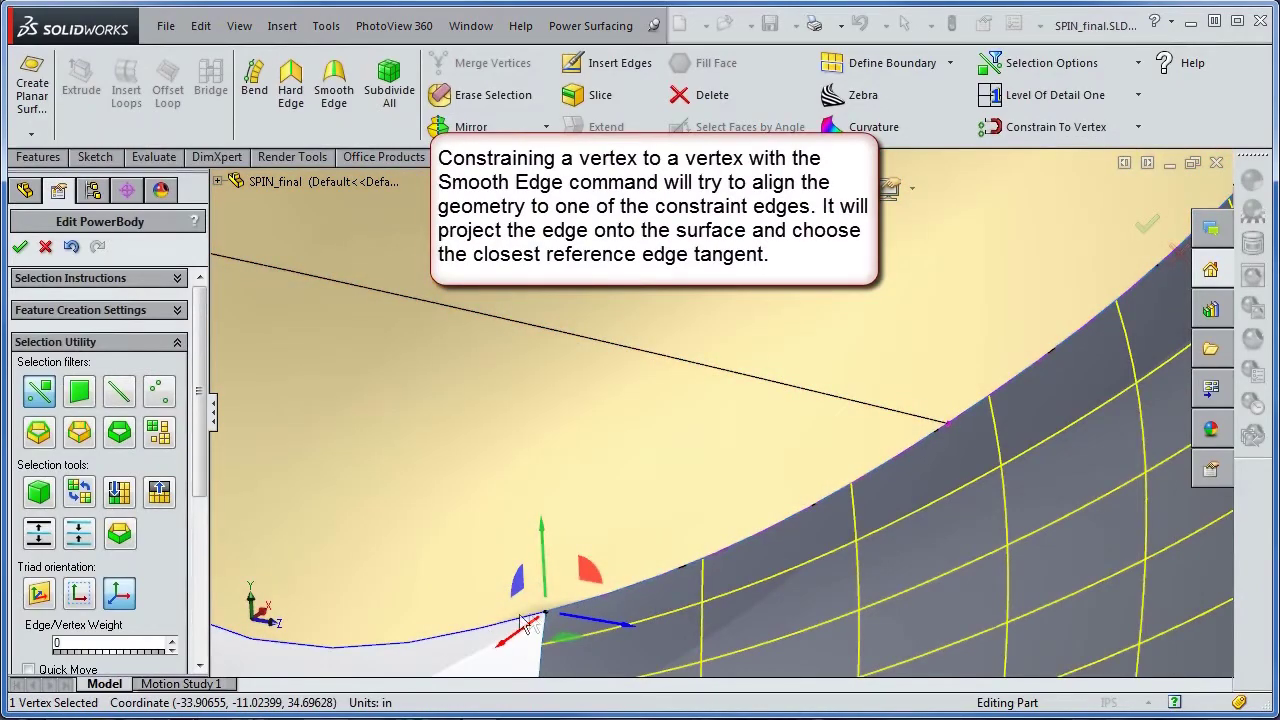
Snap the hood corner to the fender vertex and raise the next lower-edge vertex into a wave.
{"action": "left_click", "coordinate": [583, 560]}
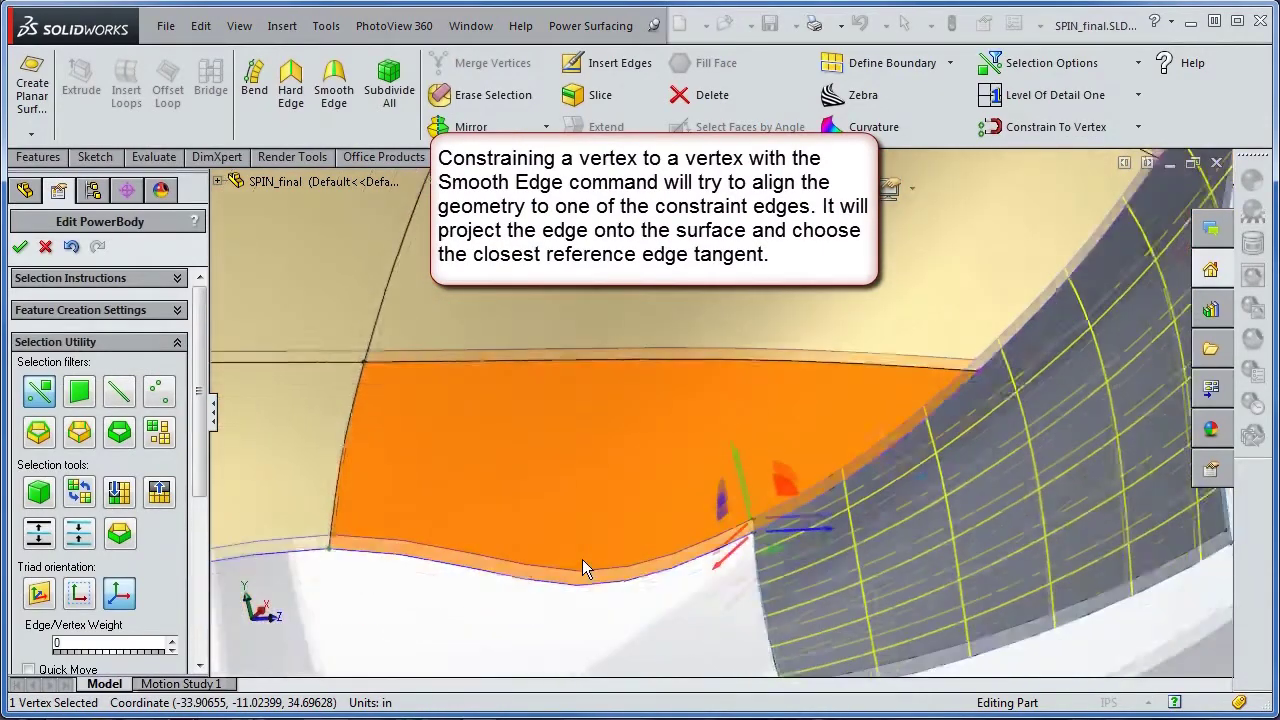
{"action": "left_click", "coordinate": [346, 493]}
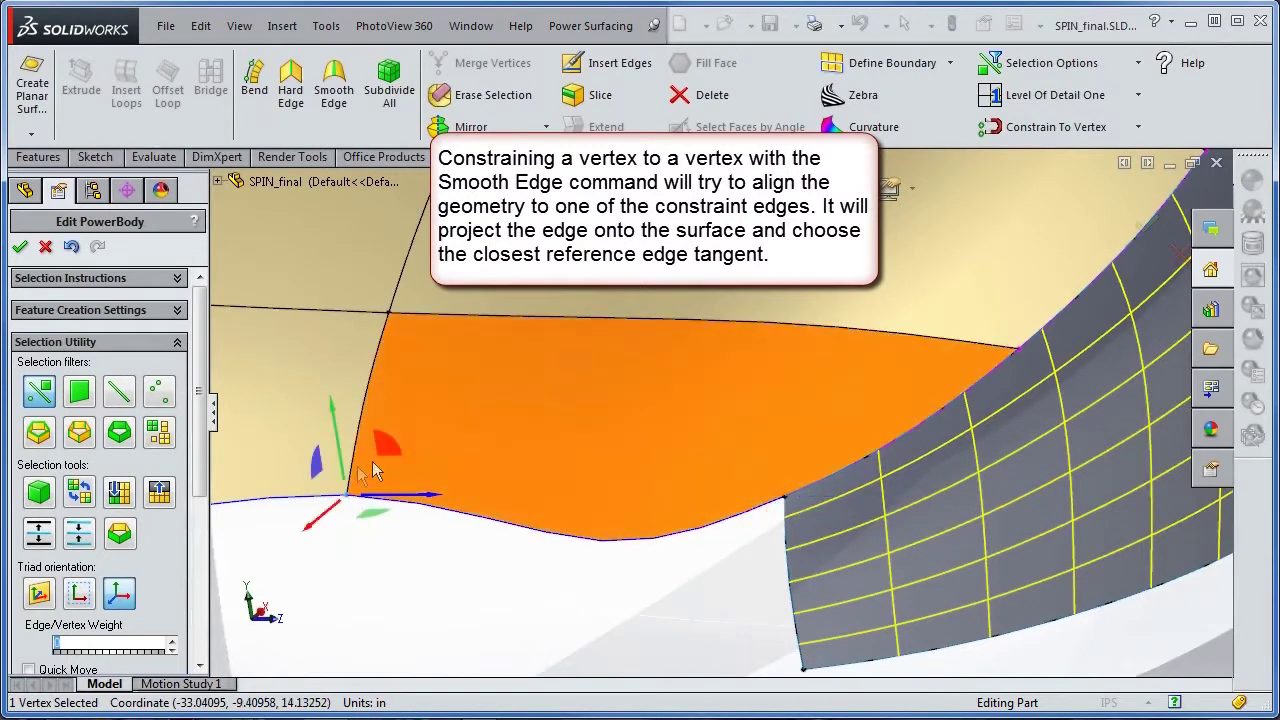
{"action": "mouse_move", "coordinate": [377, 519]}
{"action": "left_mouse_down"}
{"action": "mouse_move", "coordinate": [746, 318]}
{"action": "mouse_move", "coordinate": [723, 317]}
{"action": "mouse_move", "coordinate": [740, 456]}
{"action": "left_mouse_up"}
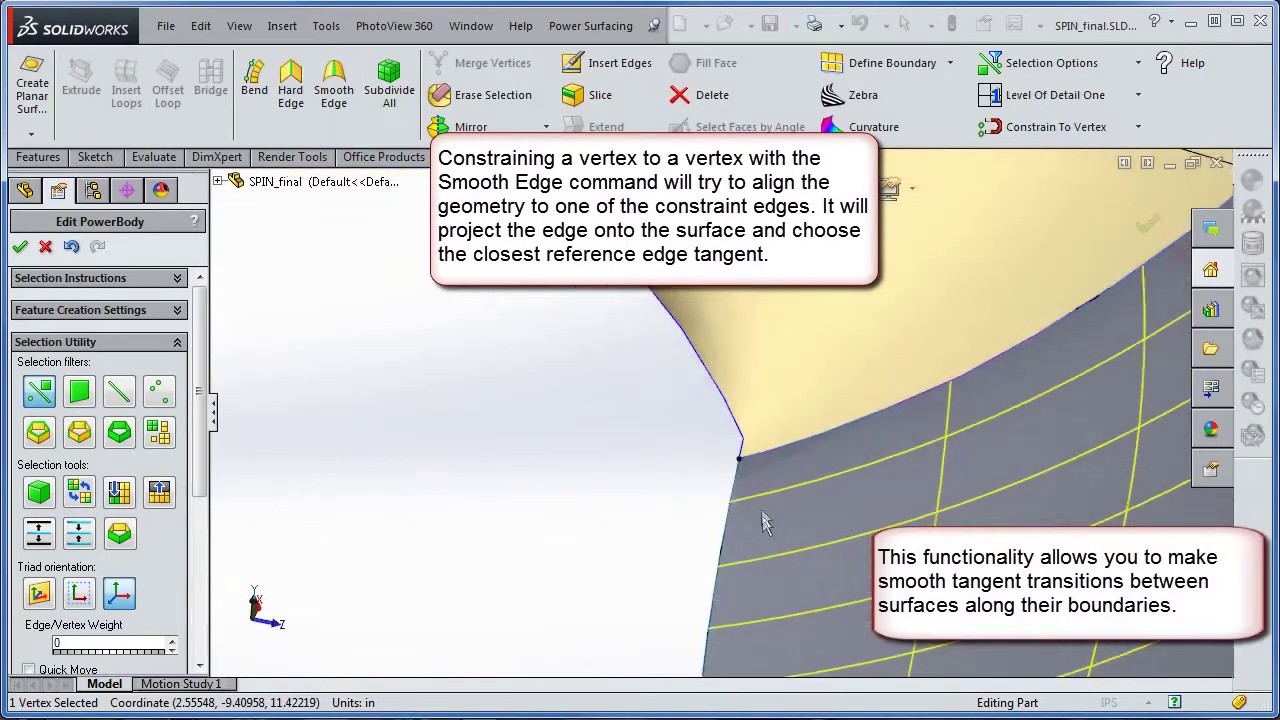
{"action": "left_click_drag", "start_coordinate": [197, 465], "coordinate": [198, 595]}
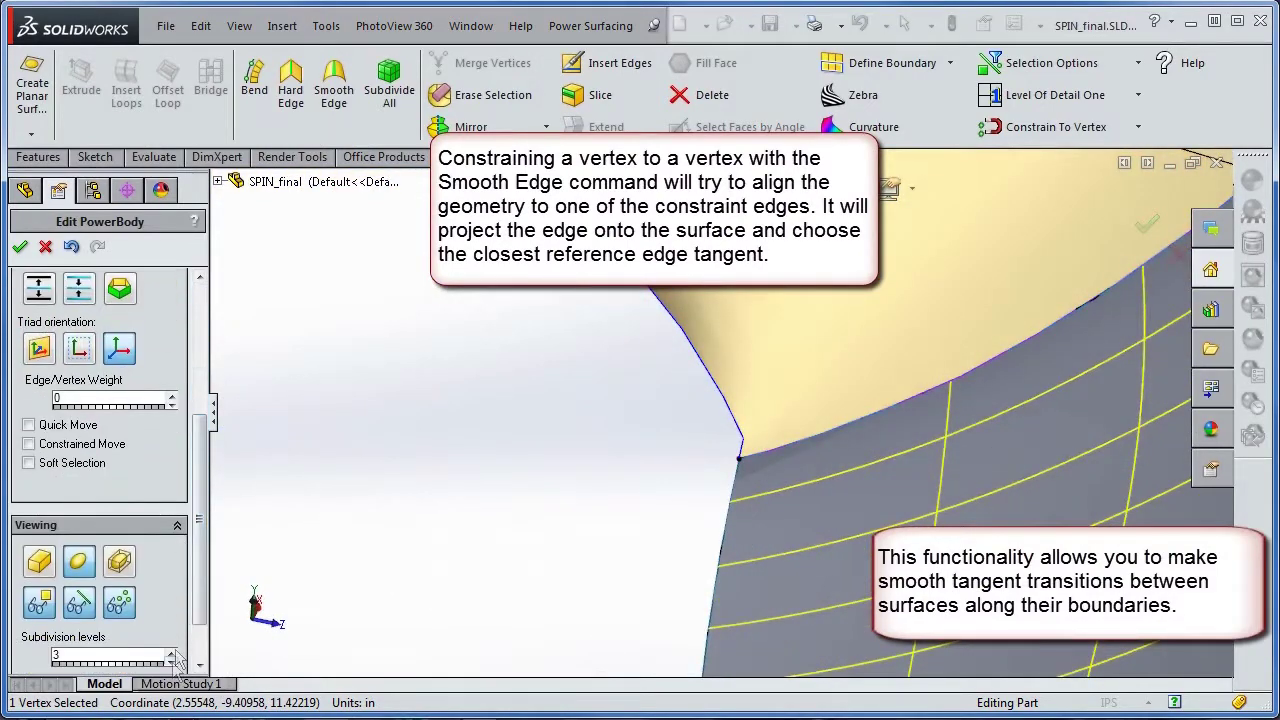
{"action": "mouse_move", "coordinate": [640, 440]}
{"action": "middle_mouse_down"}
{"action": "mouse_move", "coordinate": [752, 490]}
{"action": "mouse_move", "coordinate": [724, 513]}
{"action": "mouse_move", "coordinate": [1000, 463]}
{"action": "mouse_move", "coordinate": [980, 333]}
{"action": "mouse_move", "coordinate": [982, 350]}
{"action": "middle_mouse_up"}
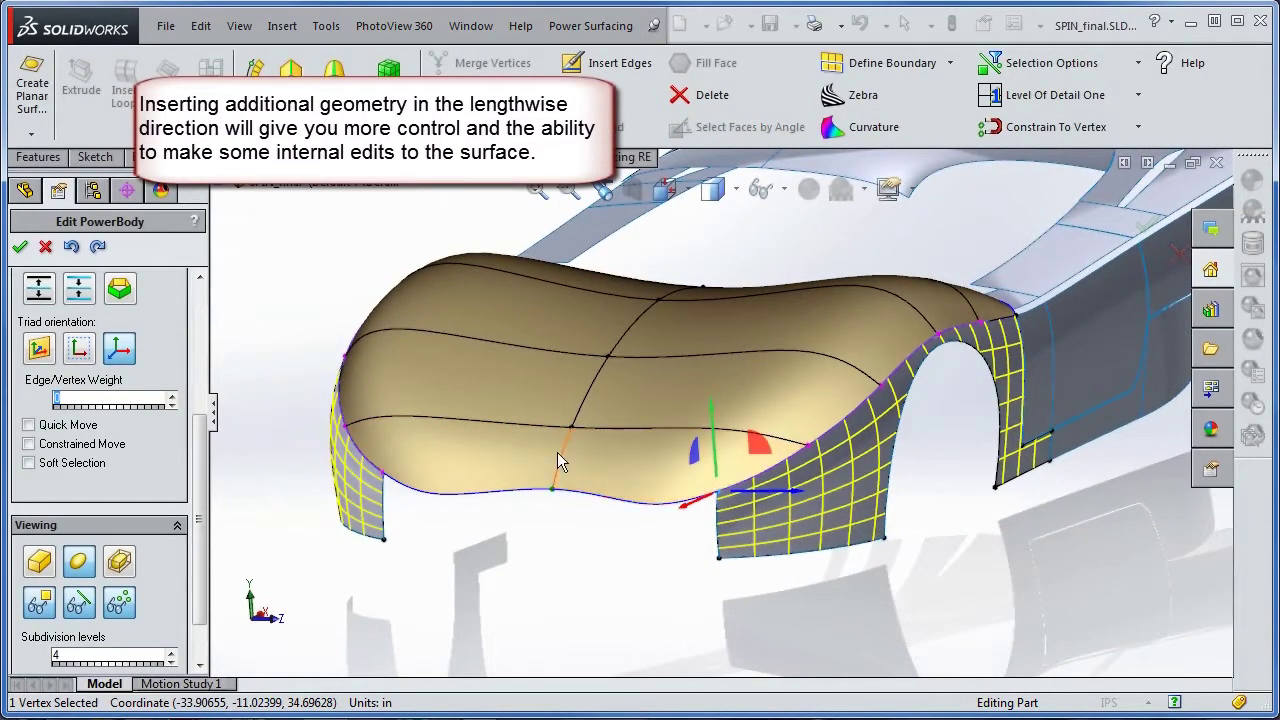
Insert two lengthwise edge loops into the hood surface for a denser face grid.
{"action": "double_click", "coordinate": [726, 352]}
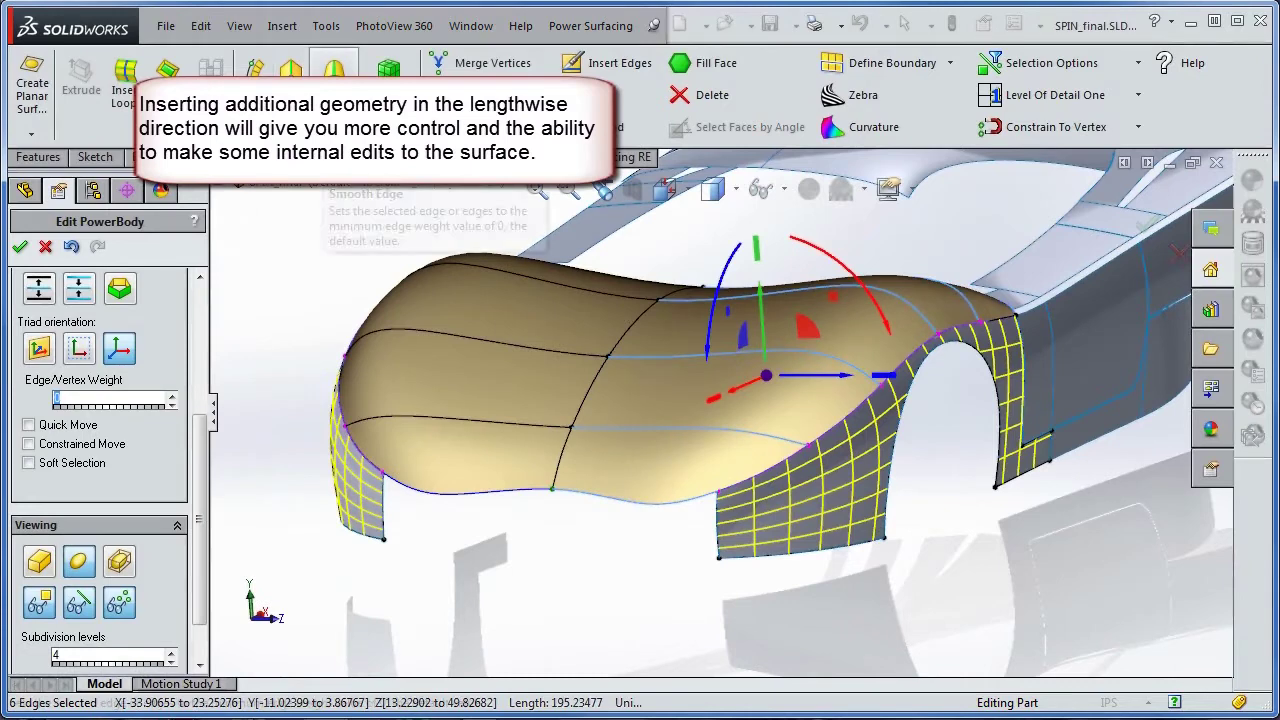
{"action": "left_click", "coordinate": [129, 86]}
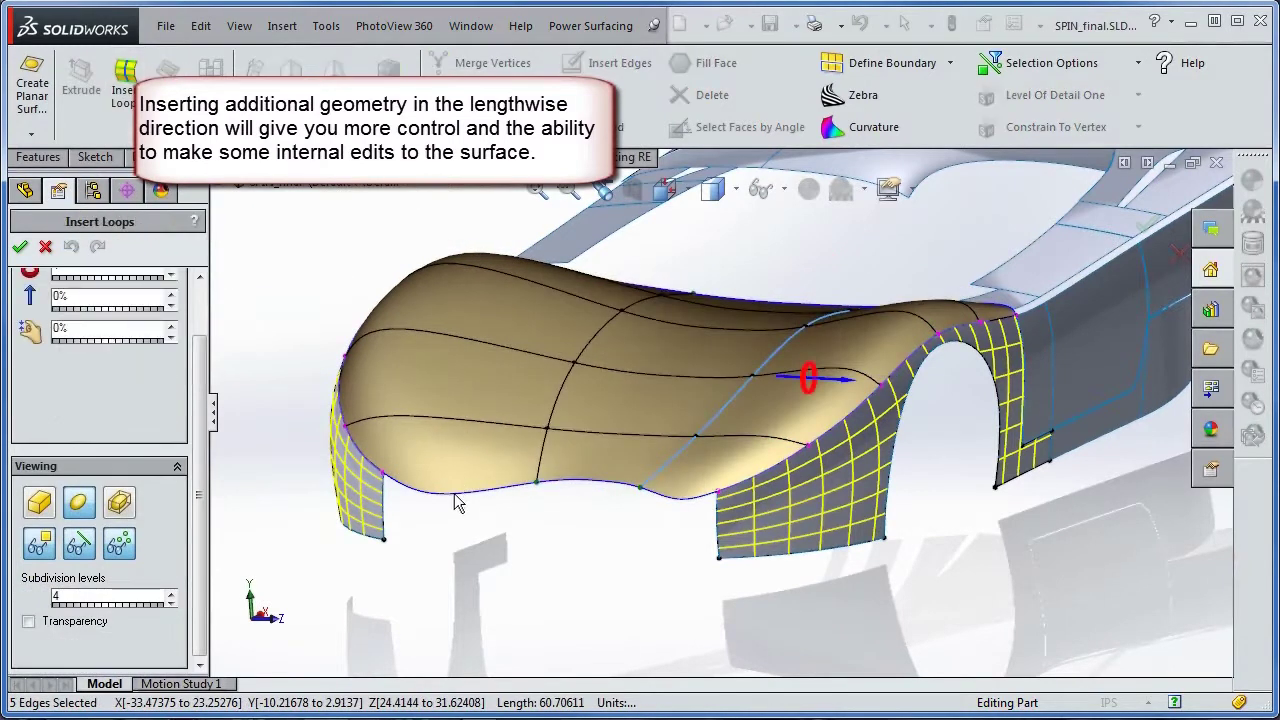
{"action": "left_click", "coordinate": [452, 493]}
{"action": "double_click", "coordinate": [452, 415]}
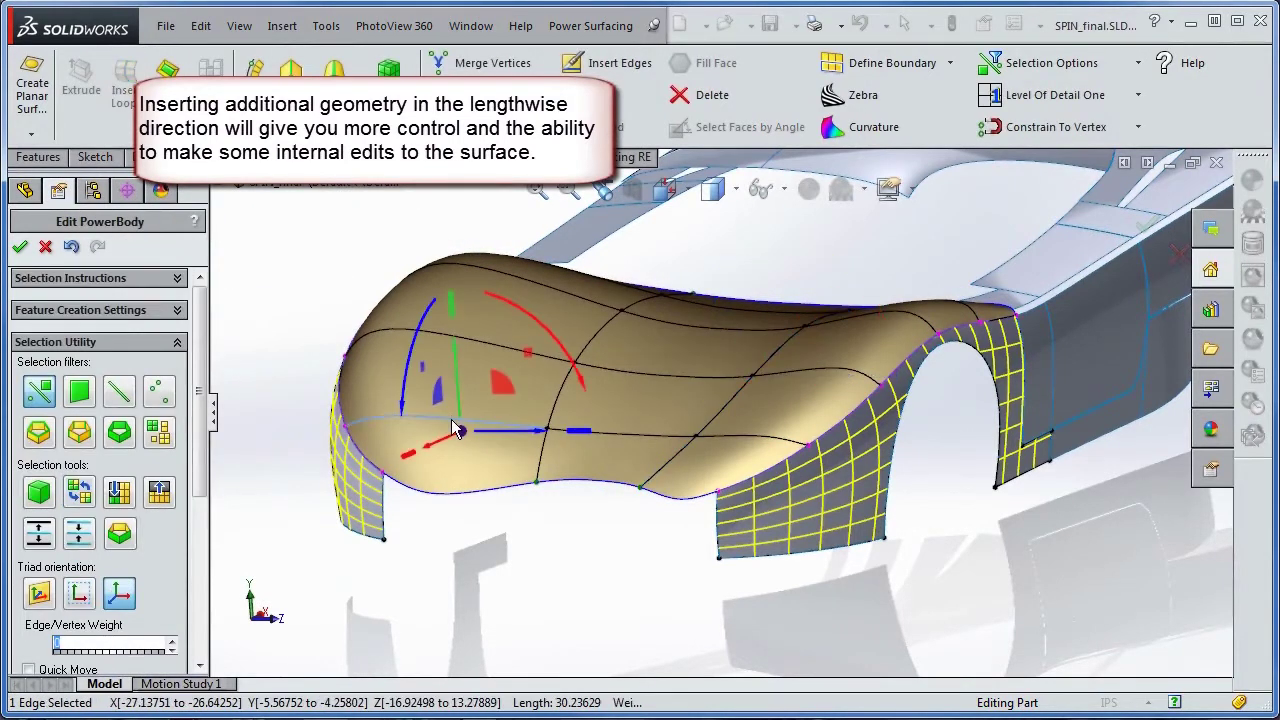
{"action": "left_click", "coordinate": [126, 86]}
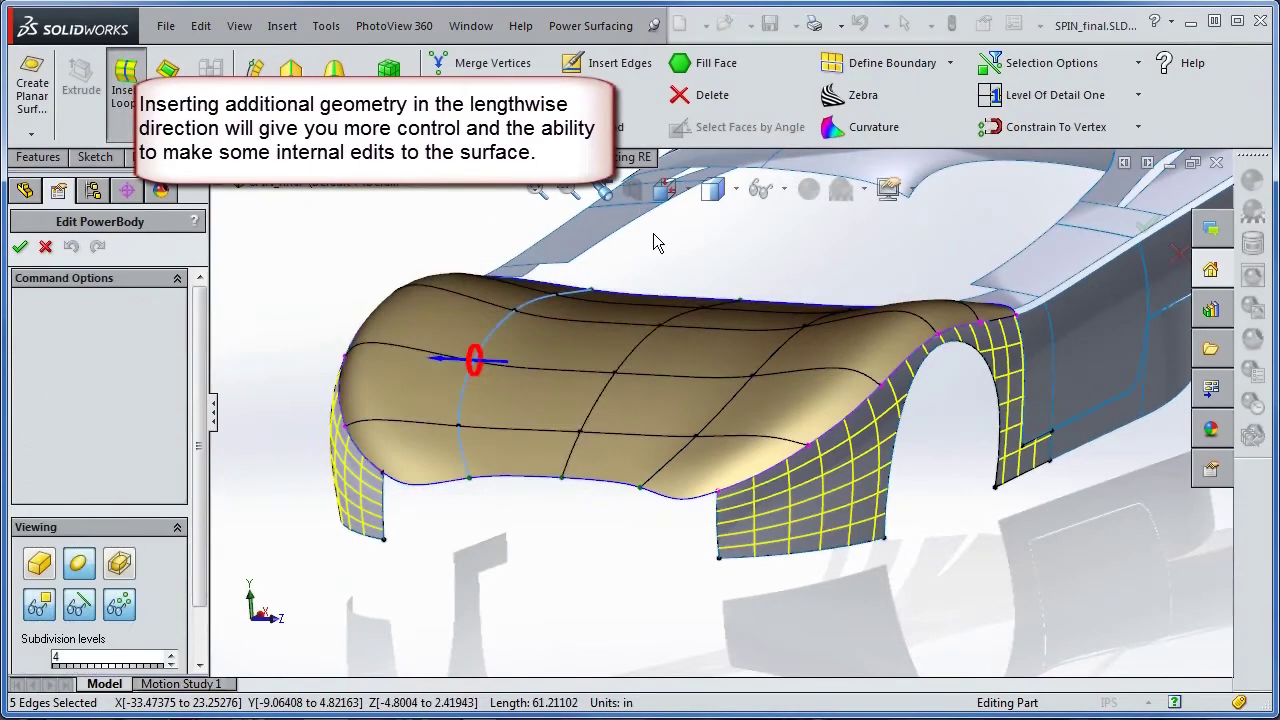
{"action": "key", "text": "Up"}
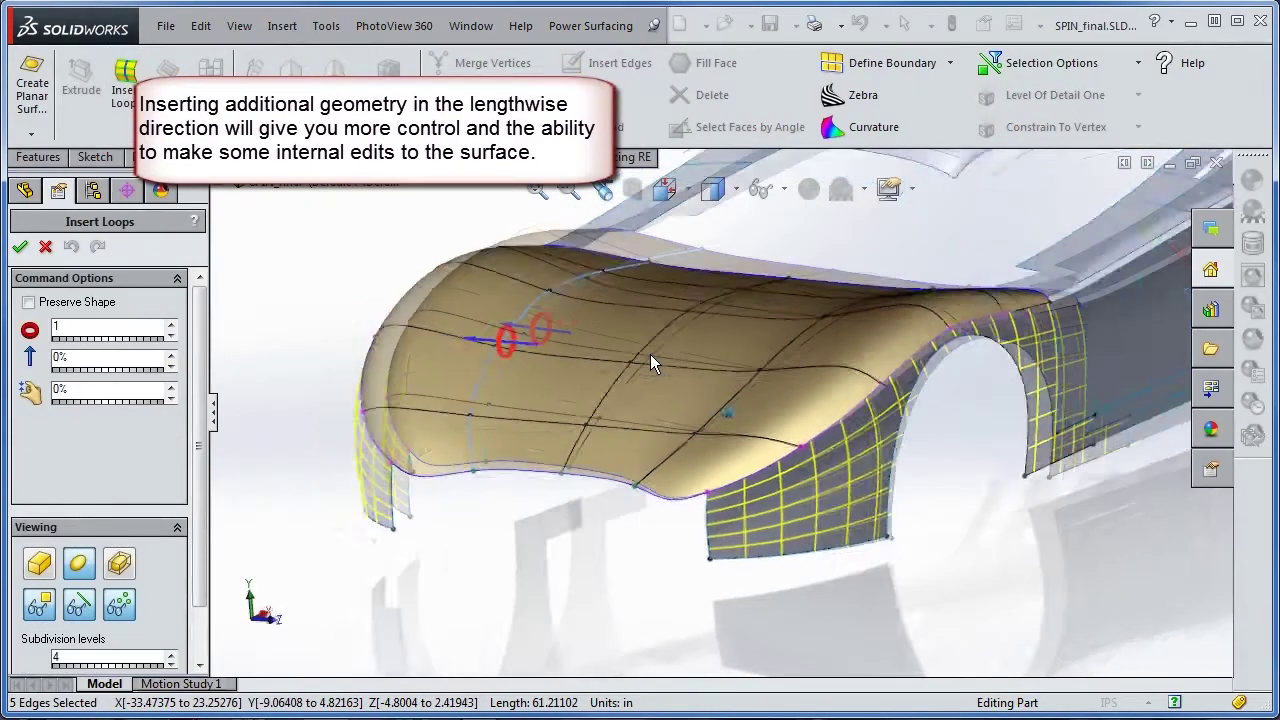
{"action": "key", "text": "Up"}
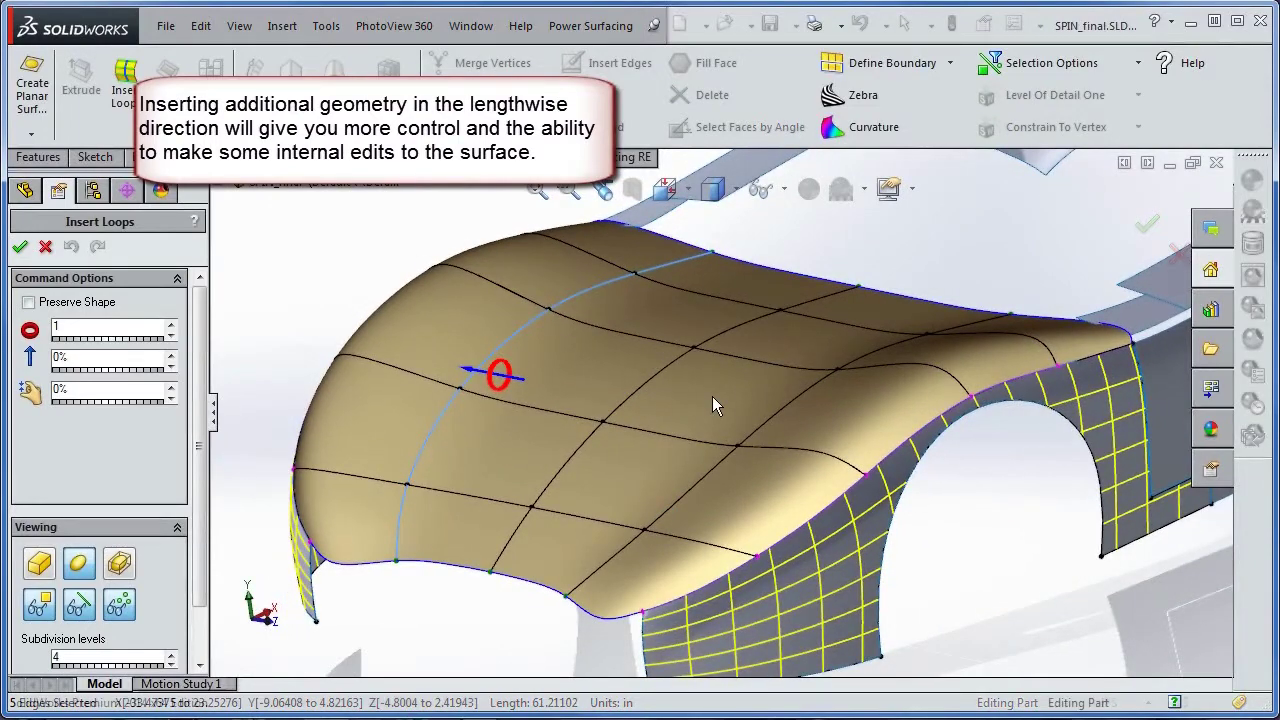
{"action": "key", "text": "Return"}
{"action": "left_click", "coordinate": [712, 396]}
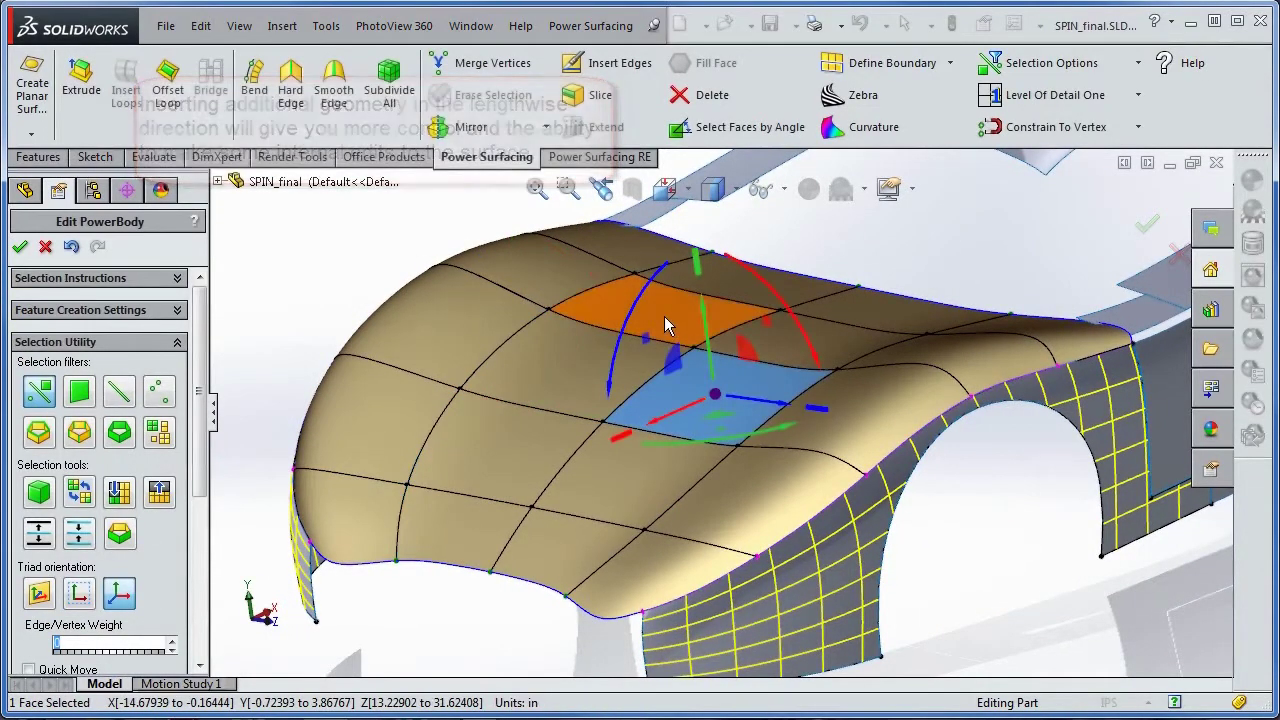
Extrude the selected hood faces upward into a scoop and reshape it by moving a cage vertex.
{"action": "left_click", "coordinate": [652, 320], "text": "ctrl"}
{"action": "left_click", "coordinate": [772, 348], "text": "ctrl"}
{"action": "left_click", "coordinate": [500, 370], "text": "ctrl"}
{"action": "key", "text": "e"}
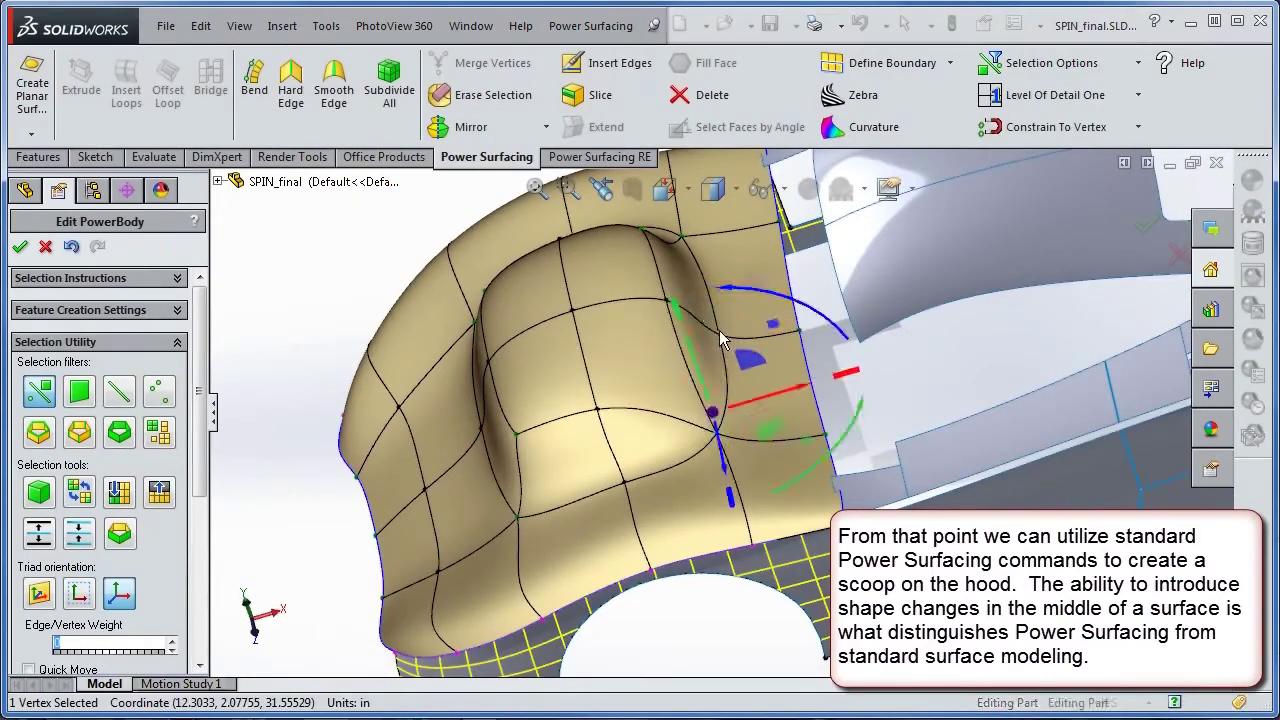
{"action": "left_click", "coordinate": [670, 216]}
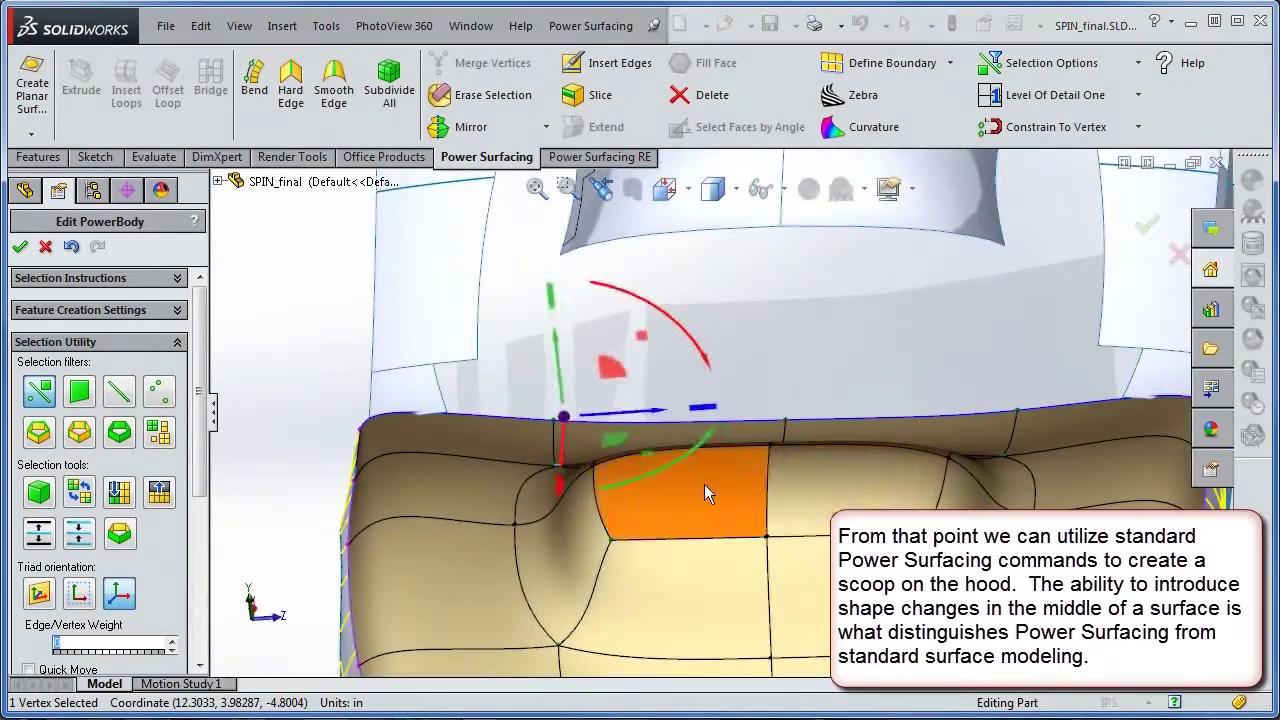
Inset an offset loop in the two scoop-top faces, then convert the hood to a SolidWorks surface.
{"action": "left_click", "coordinate": [704, 484]}
{"action": "left_click", "coordinate": [801, 462], "text": "ctrl"}
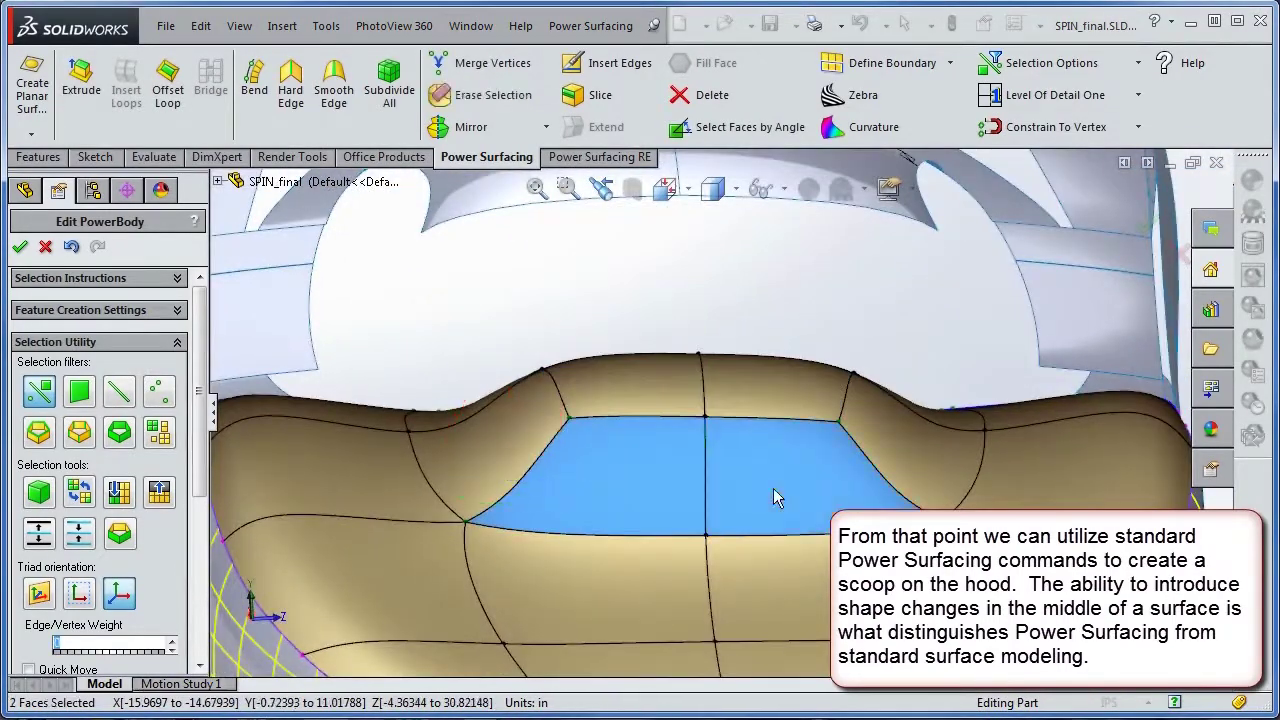
{"action": "left_click", "coordinate": [168, 90]}
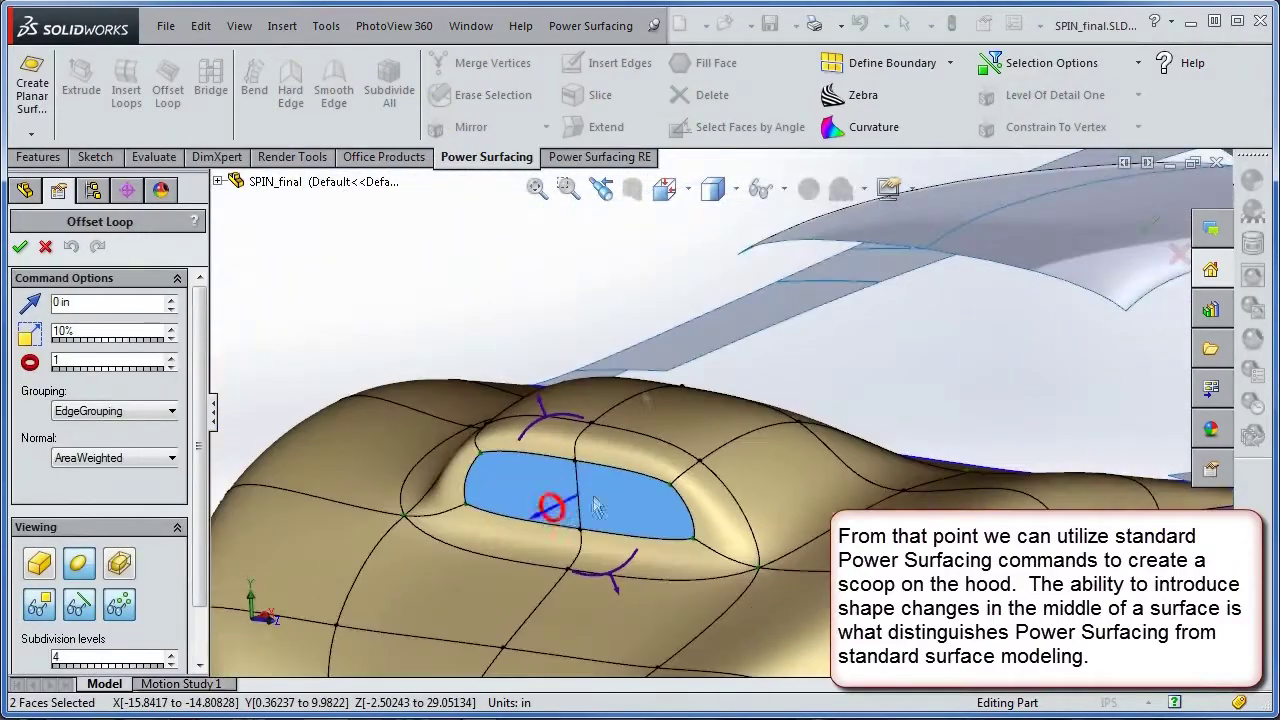
{"action": "key", "text": "Return"}
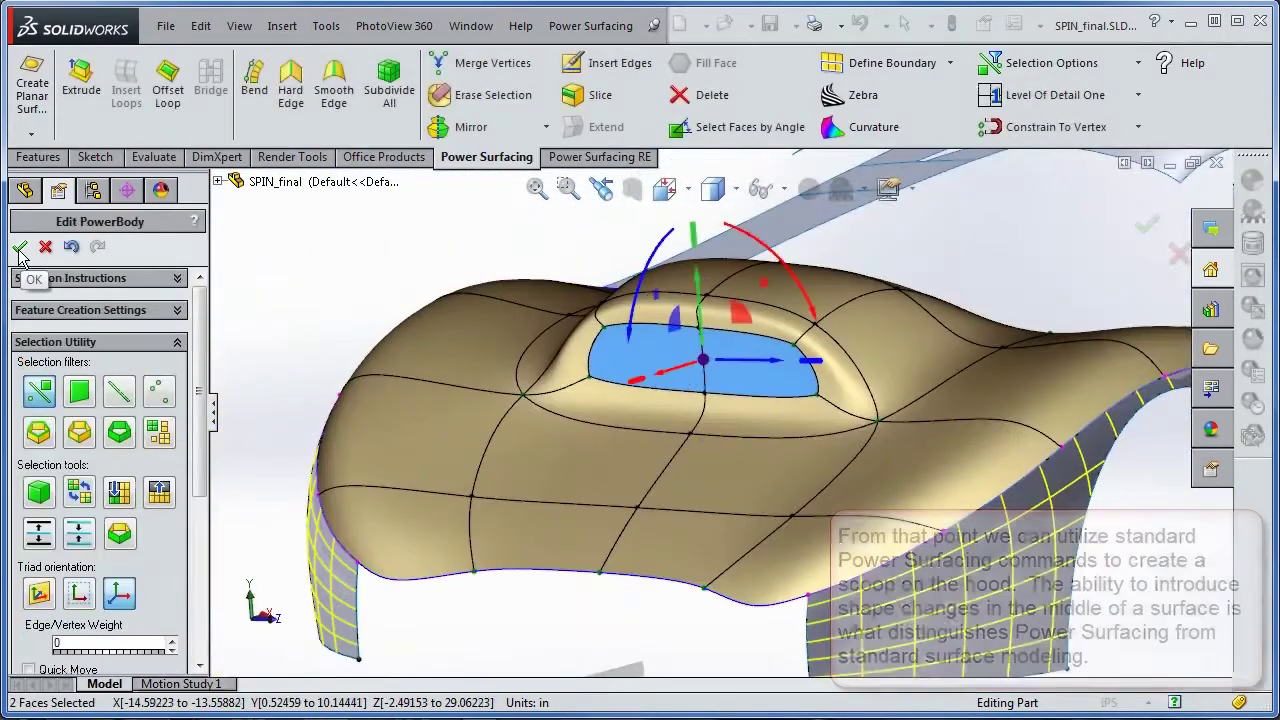
{"action": "left_click", "coordinate": [19, 250]}
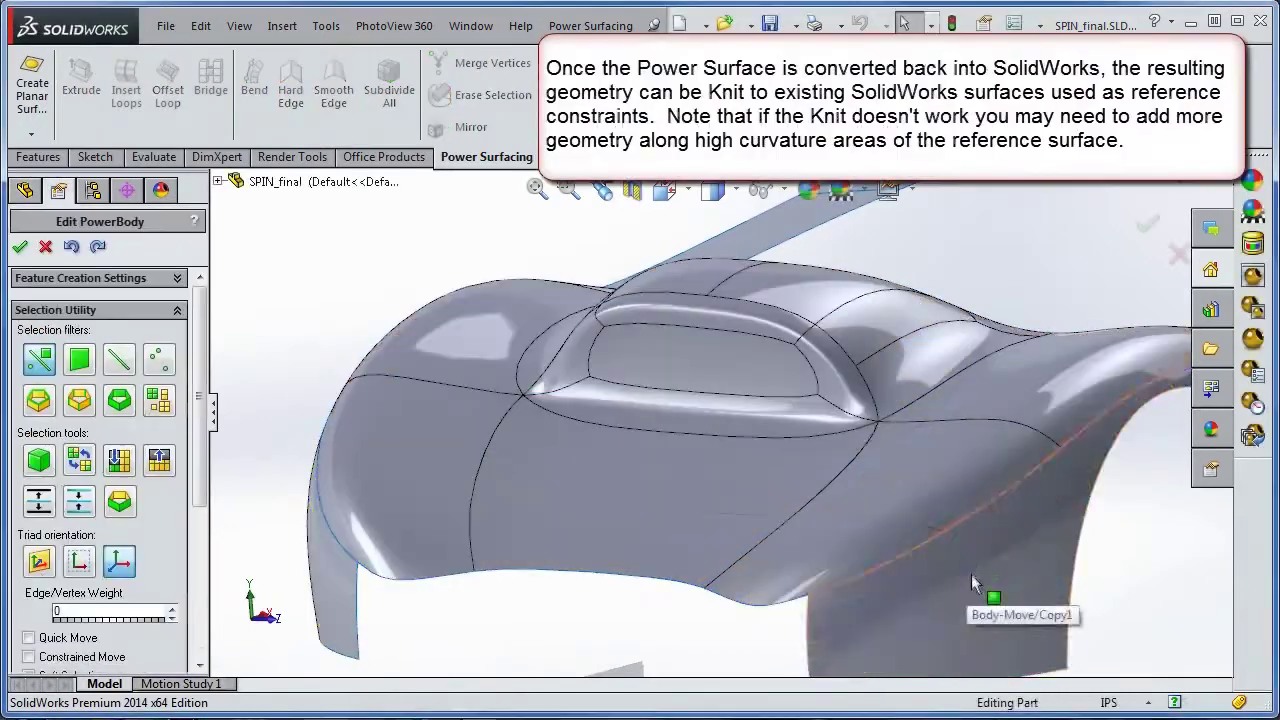
Knit PowerBody1 and Body-Move/Copy1 together into Surface-Knit1.
{"action": "left_click", "coordinate": [289, 36]}
{"action": "mouse_move", "coordinate": [315, 188]}
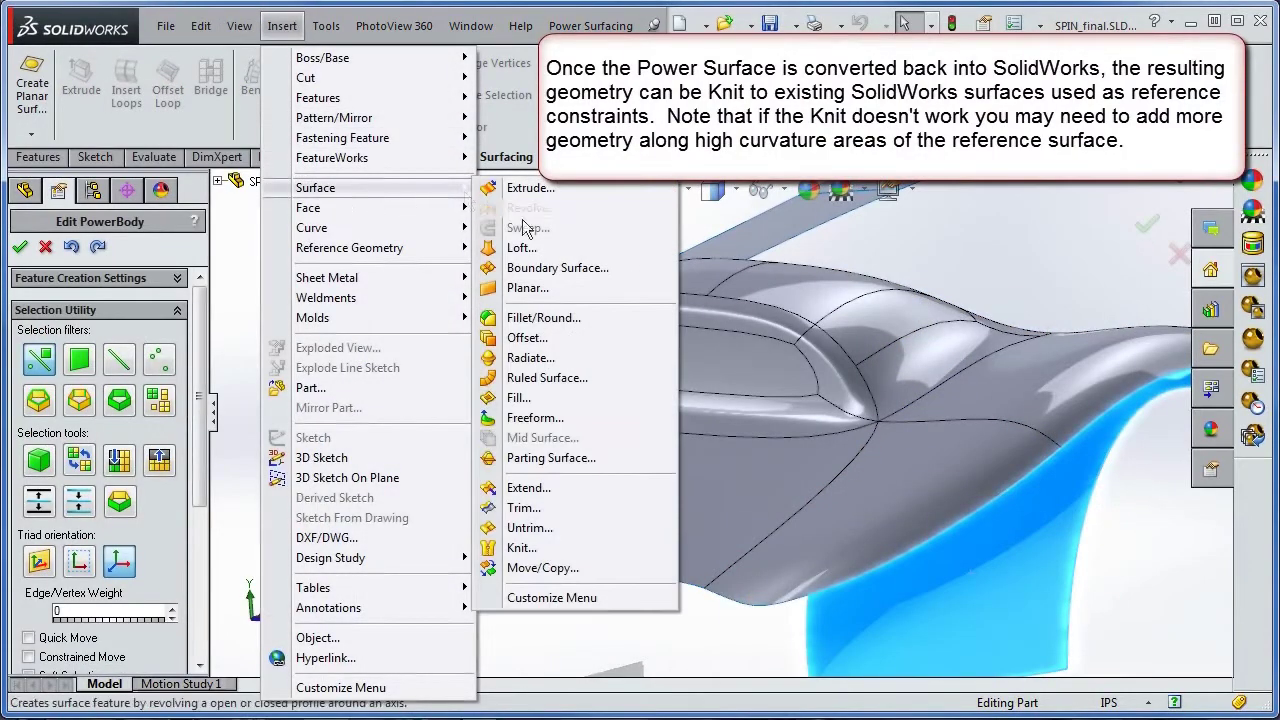
{"action": "left_click", "coordinate": [522, 423]}
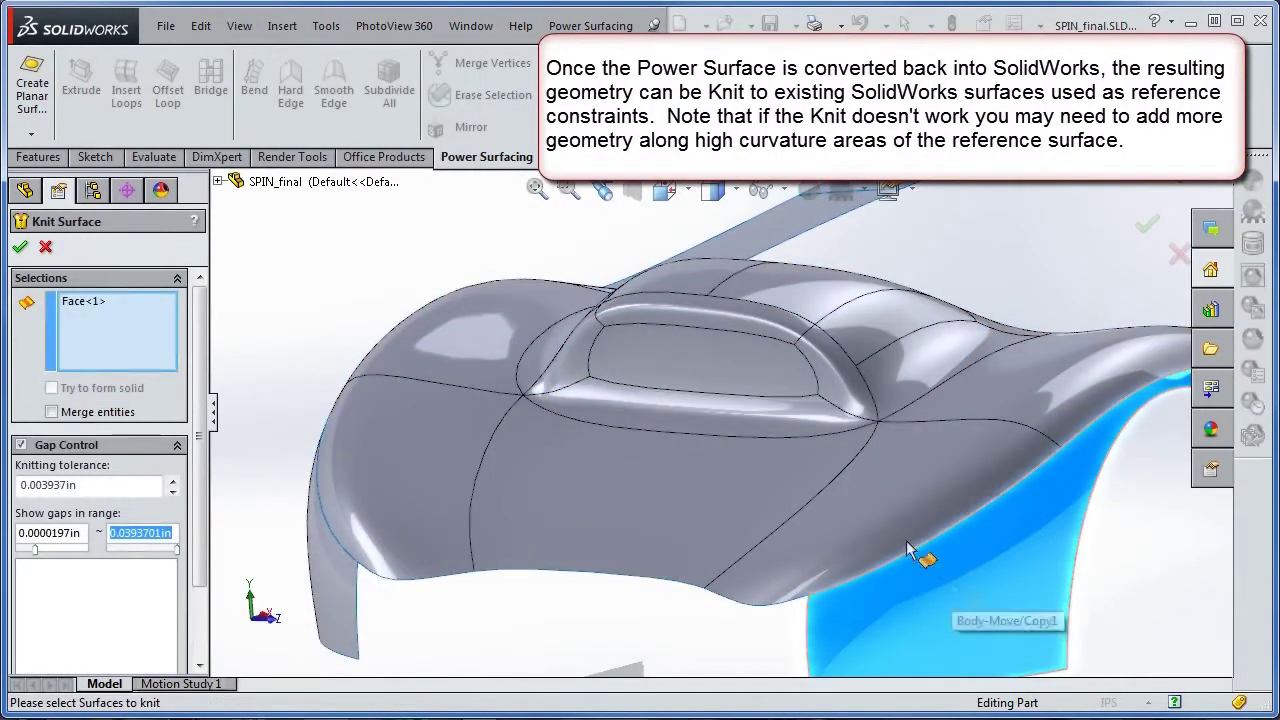
{"action": "left_click", "coordinate": [884, 522]}
{"action": "left_click", "coordinate": [316, 583]}
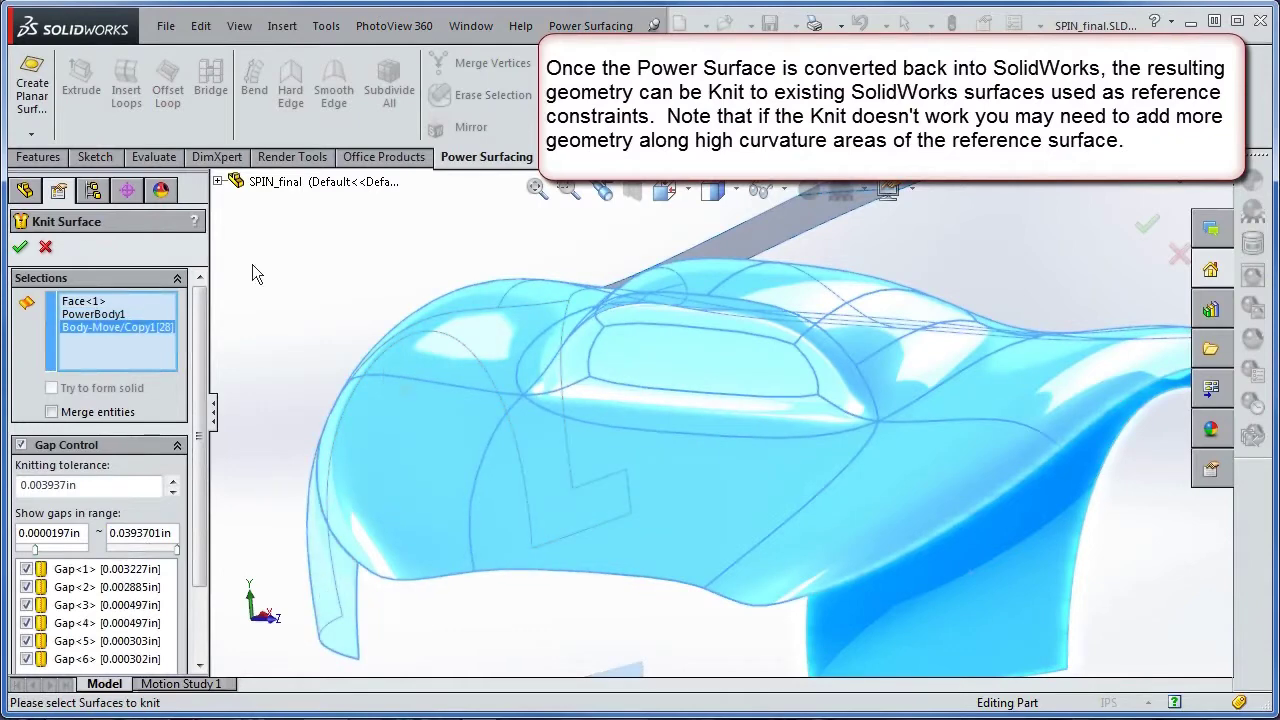
{"action": "left_click", "coordinate": [21, 249]}
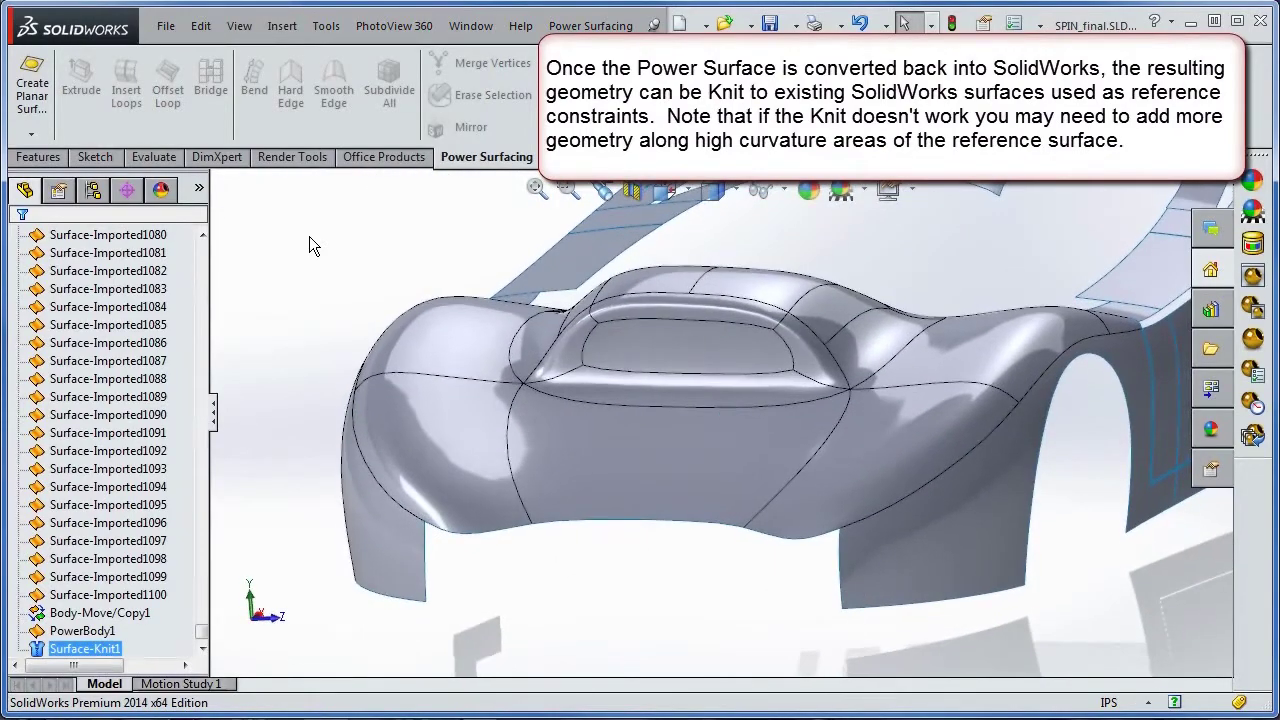
Reopen PowerBody1 for editing with edge-loop selection active.
{"action": "left_click", "coordinate": [657, 447]}
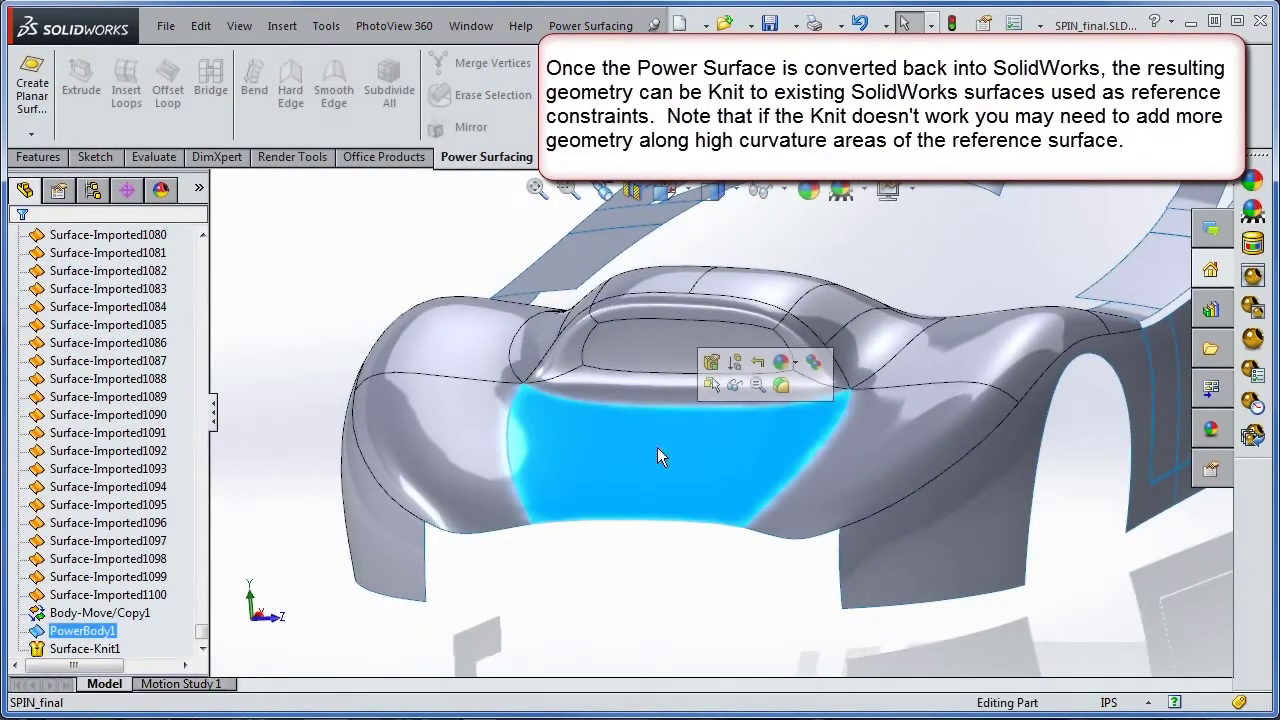
{"action": "left_click", "coordinate": [711, 364]}
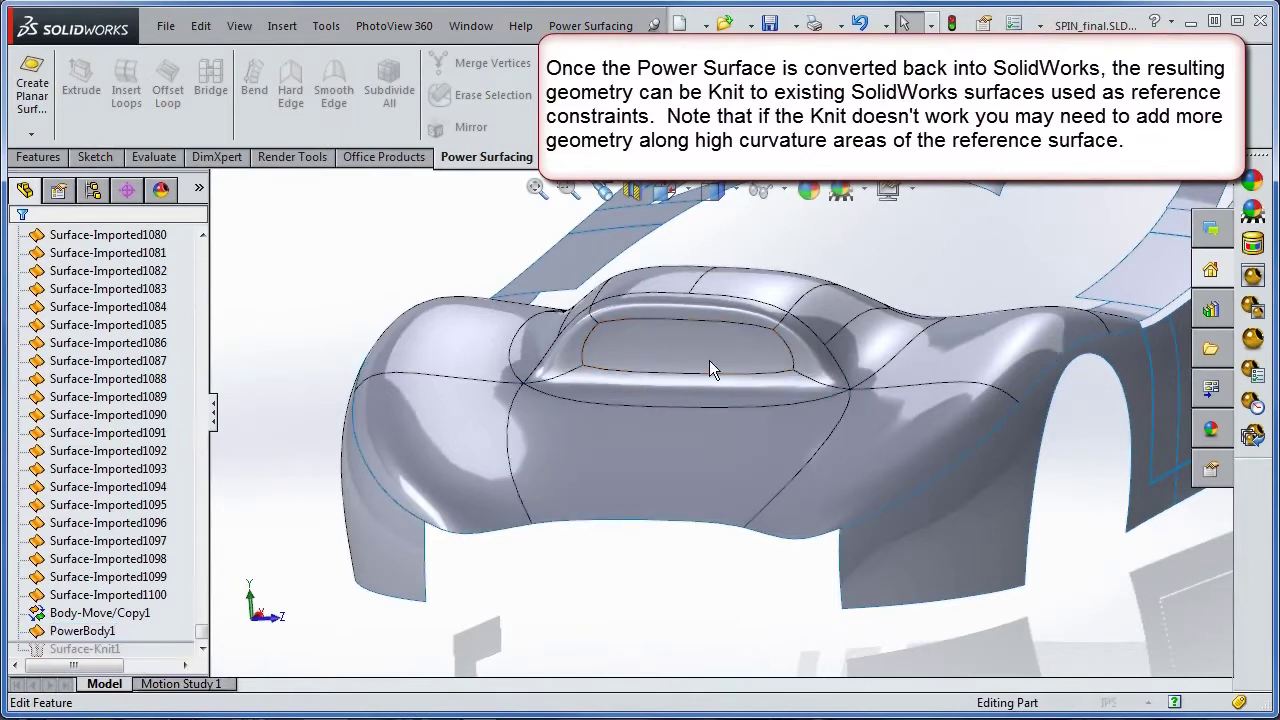
{"action": "left_click", "coordinate": [858, 543]}
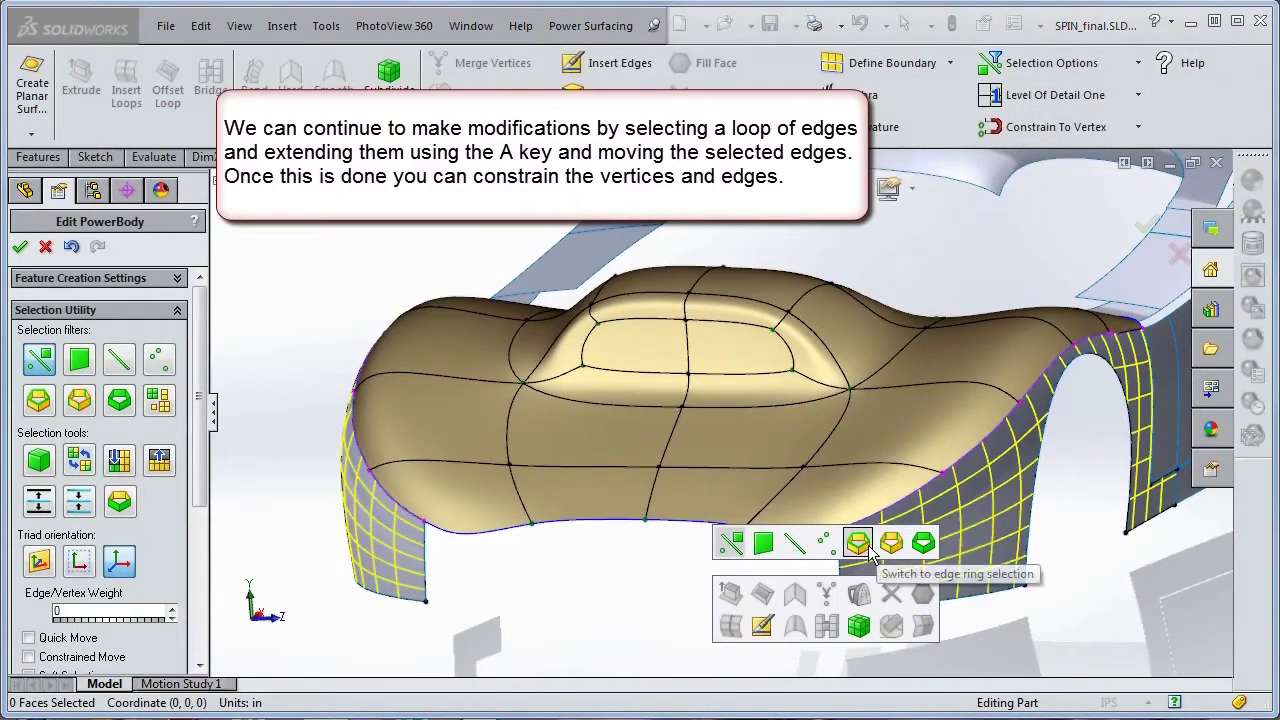
Extend the hood's bottom front edge loop downward into a new row of faces.
{"action": "left_click", "coordinate": [696, 518]}
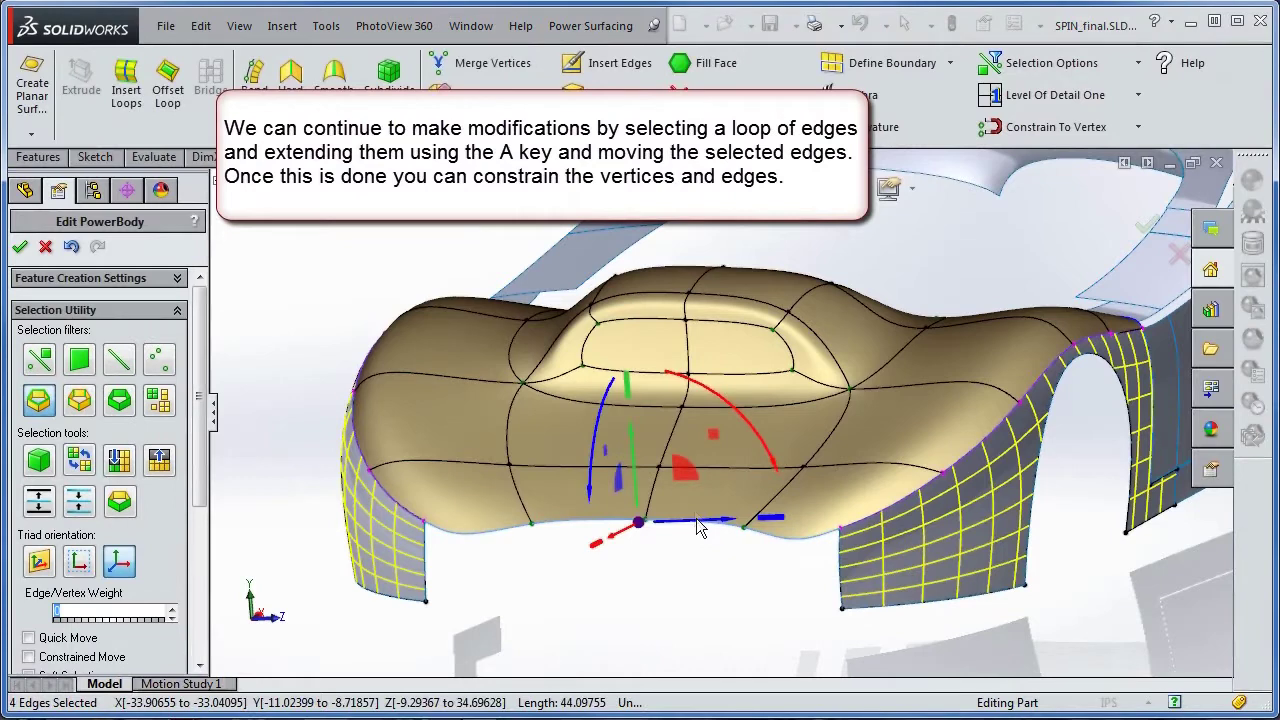
{"action": "key", "text": "a"}
{"action": "mouse_move", "coordinate": [628, 439]}
{"action": "left_mouse_down"}
{"action": "mouse_move", "coordinate": [632, 566]}
{"action": "mouse_move", "coordinate": [633, 532]}
{"action": "left_mouse_up"}
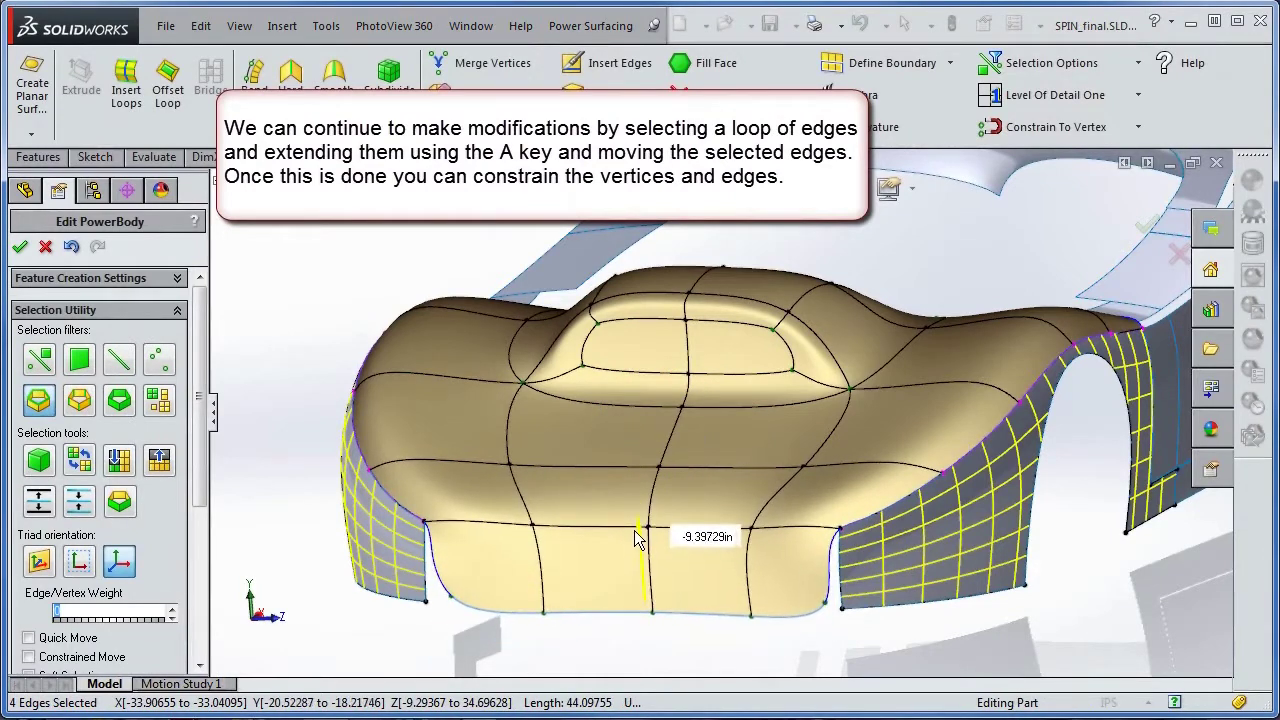
{"action": "left_click_drag", "start_coordinate": [633, 532], "coordinate": [634, 526]}
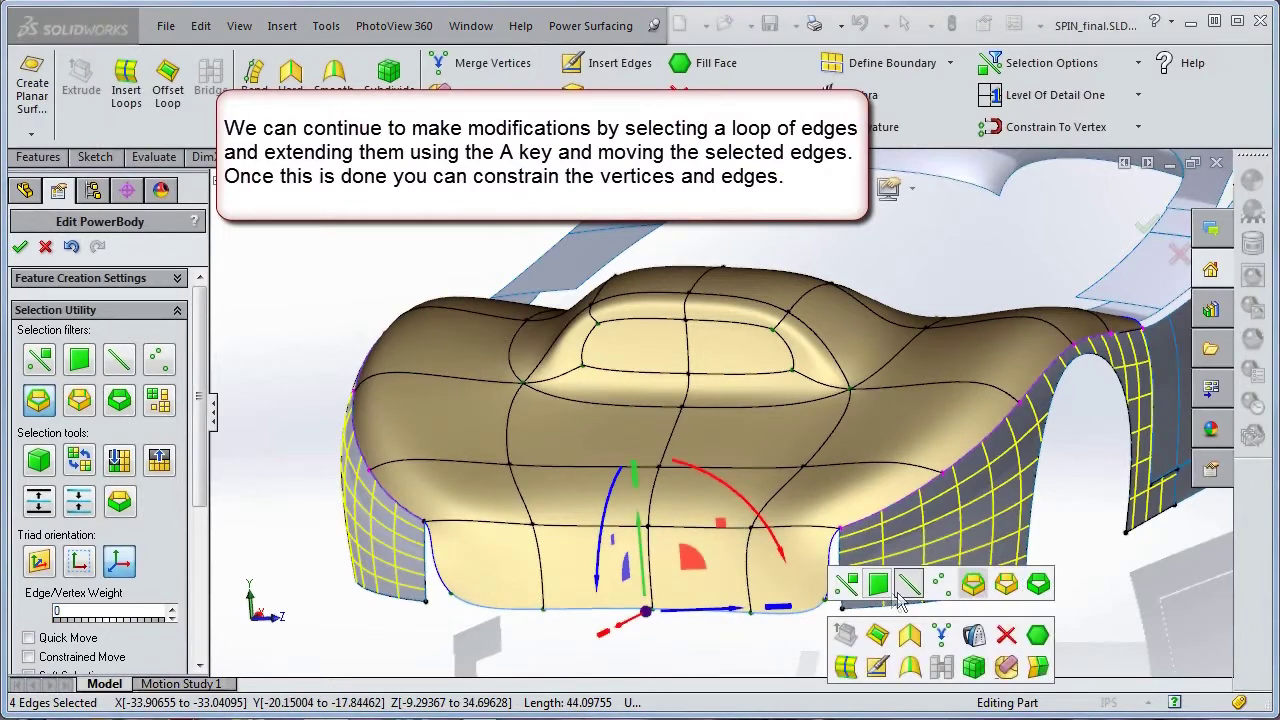
Constrain the bottom-left and bottom-right corner vertices to the reference surface.
{"action": "key", "text": "v"}
{"action": "left_click", "coordinate": [826, 605]}
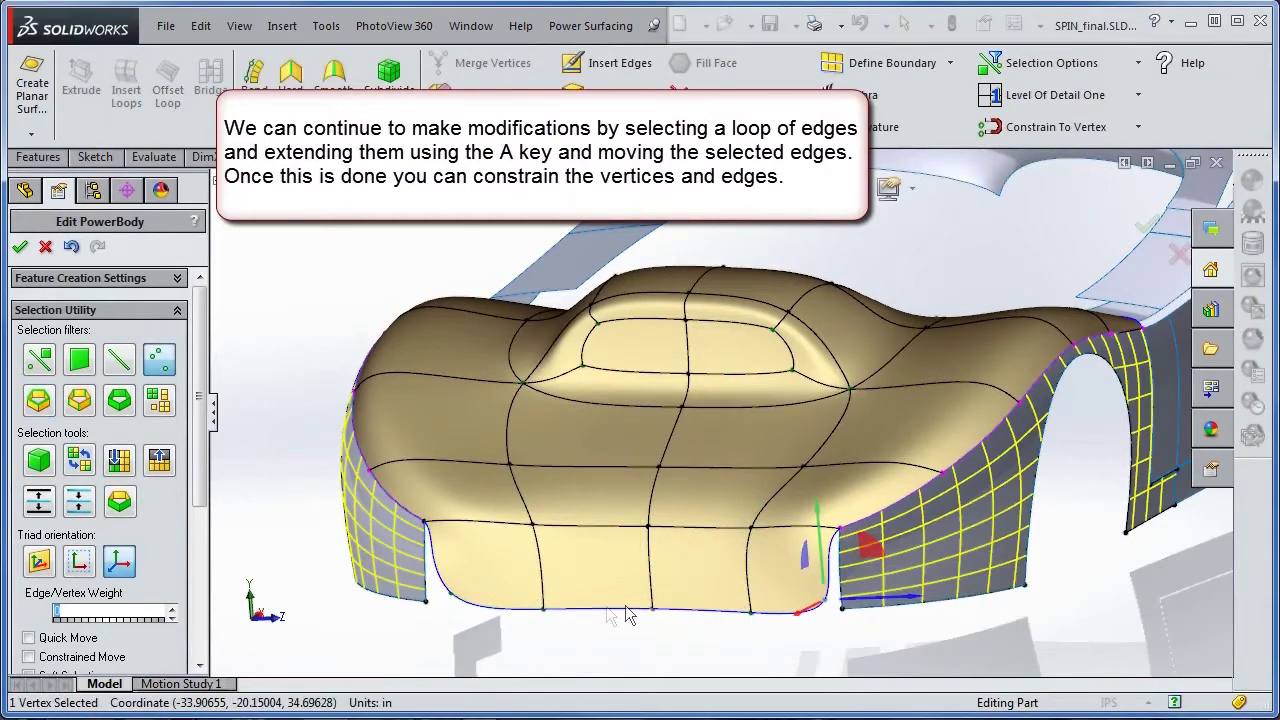
{"action": "left_click", "coordinate": [451, 600], "text": "ctrl"}
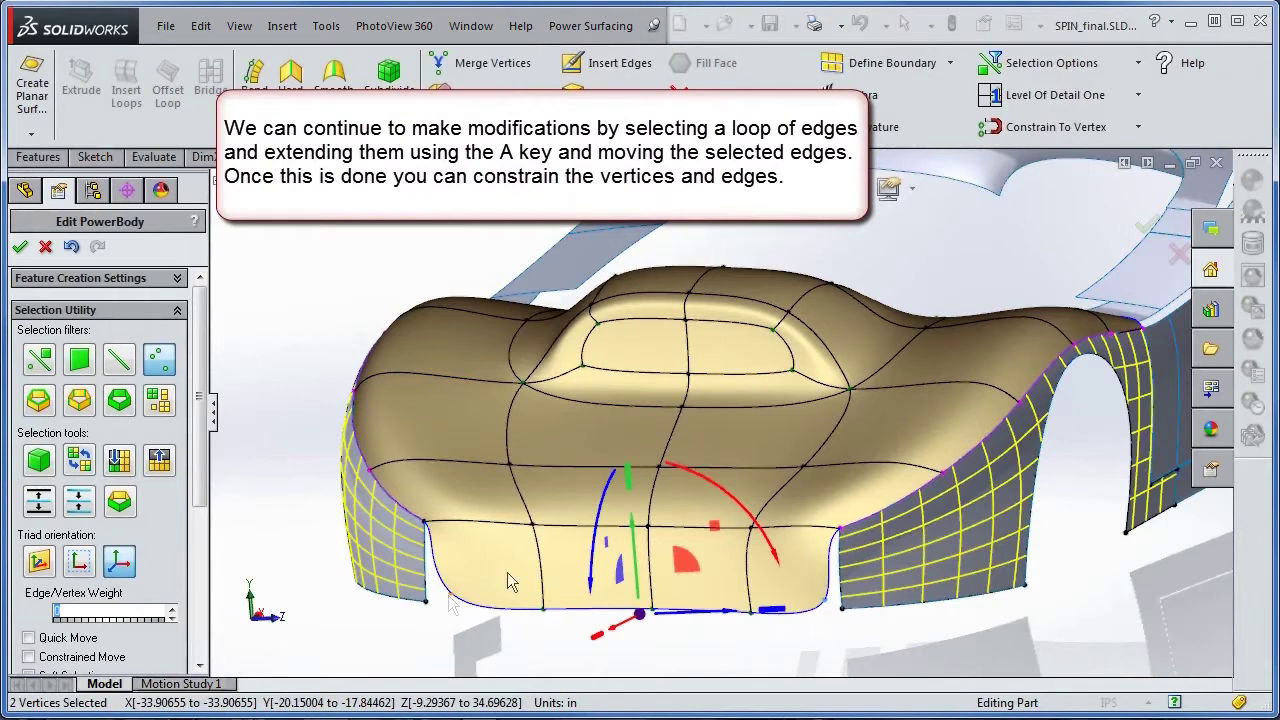
{"action": "left_click", "coordinate": [1073, 143]}
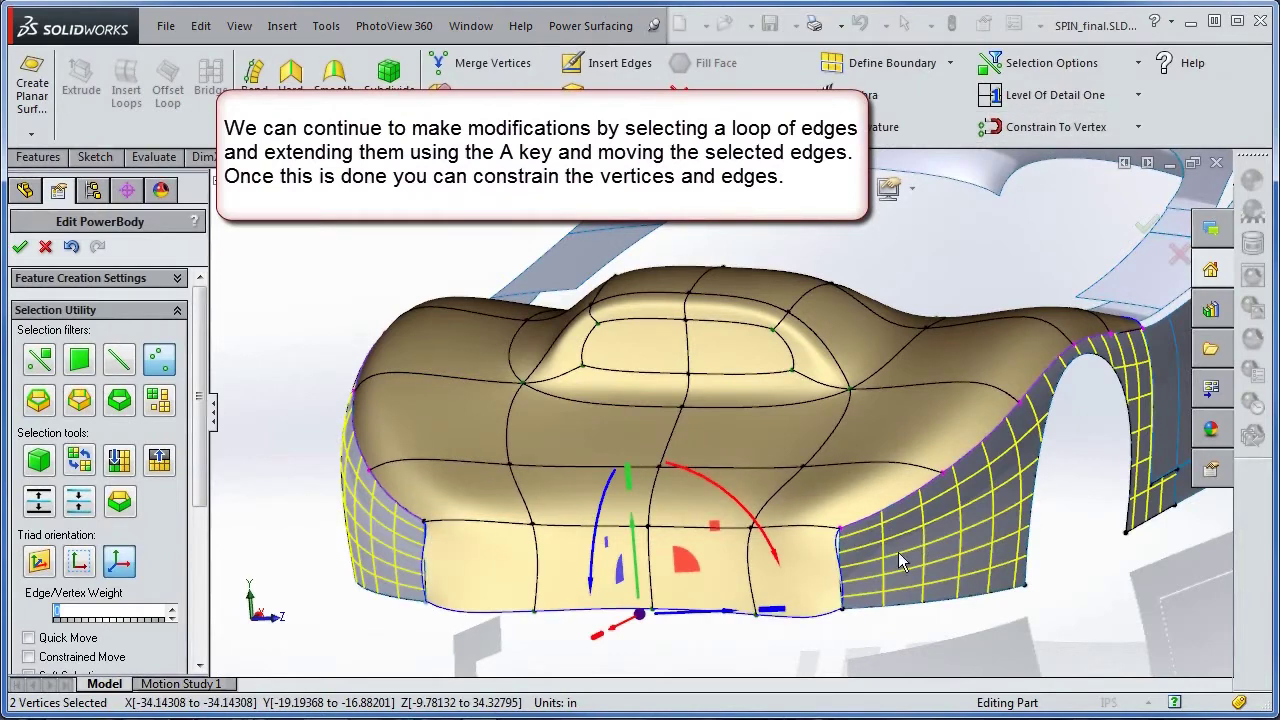
Constrain both front side edges to the reference edges and convert the extended hood.
{"action": "left_click", "coordinate": [839, 567]}
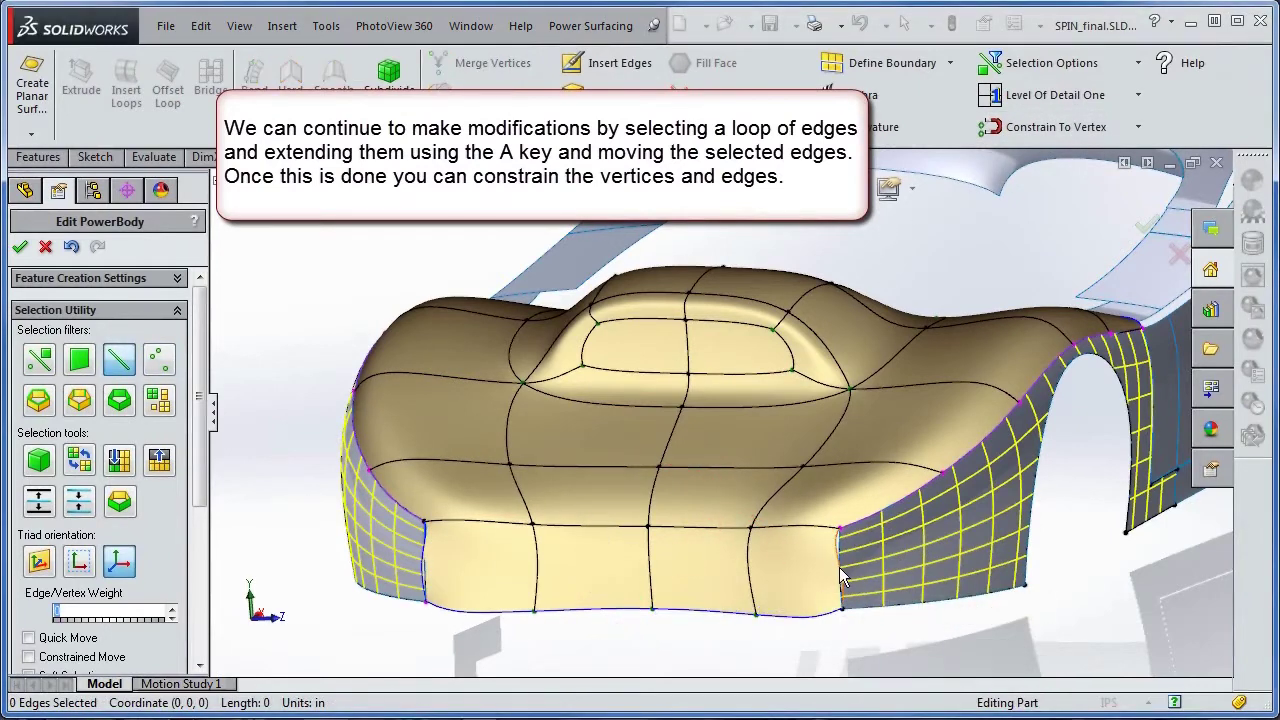
{"action": "left_click", "coordinate": [425, 564], "text": "ctrl"}
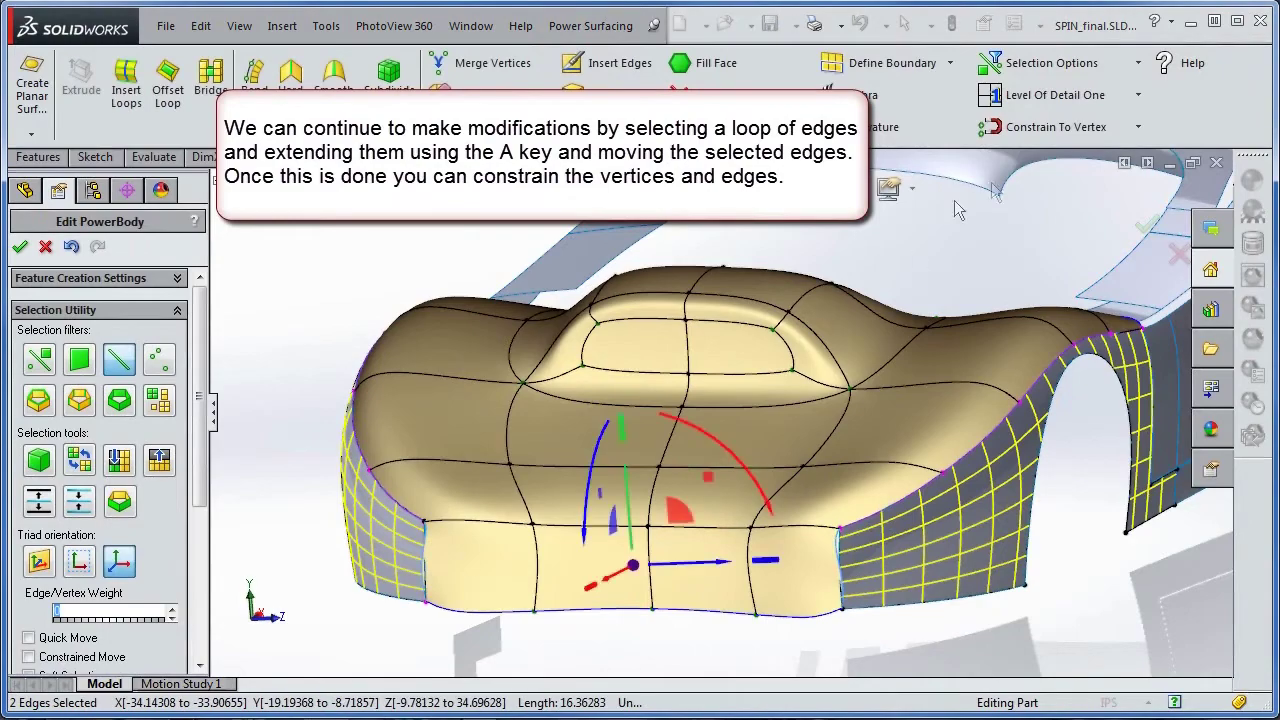
{"action": "left_click", "coordinate": [1140, 128]}
{"action": "left_click", "coordinate": [1062, 193]}
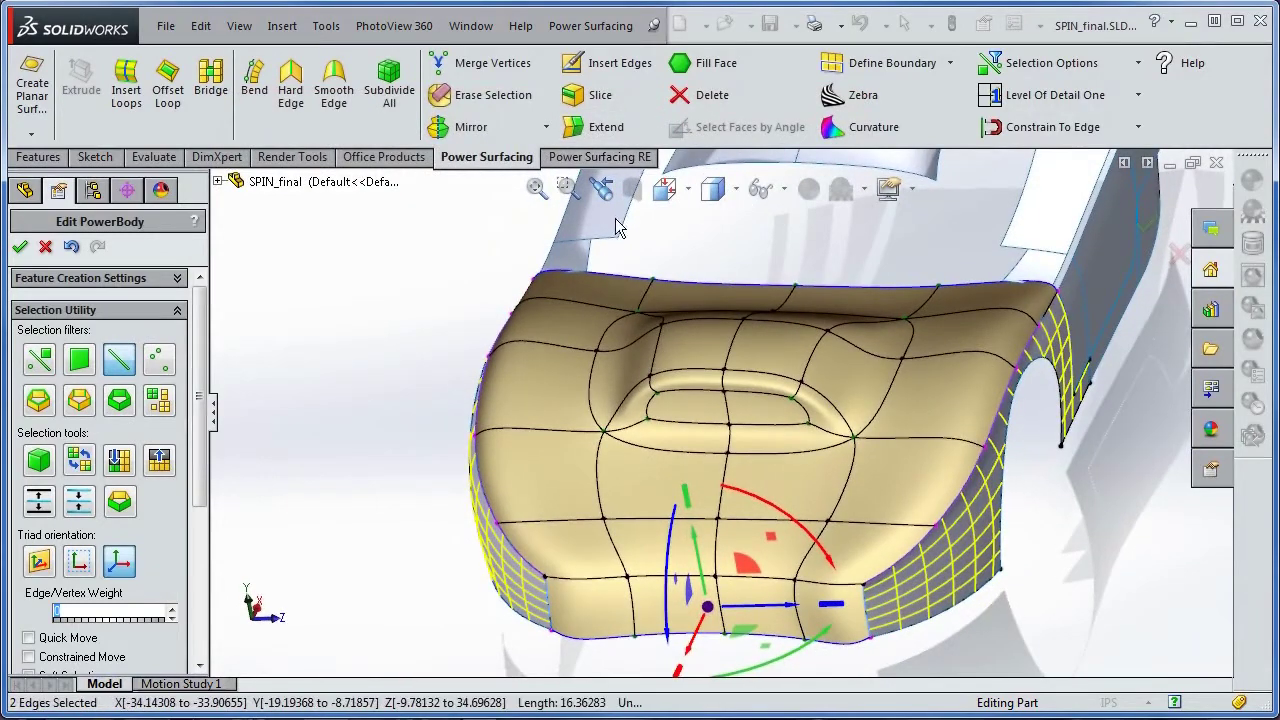
{"action": "left_click", "coordinate": [20, 246]}
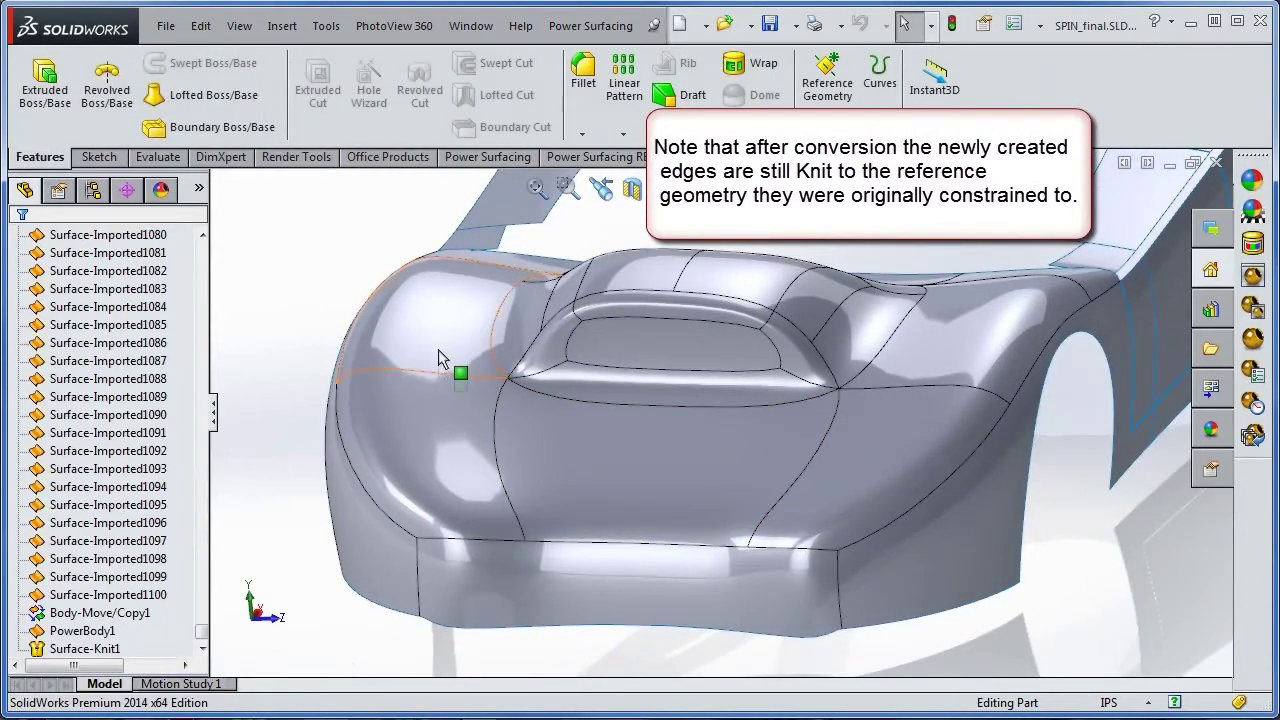
Show a Zebra Stripes analysis over the converted hood from the Evaluate tools.
{"action": "left_click", "coordinate": [155, 157]}
{"action": "left_click", "coordinate": [532, 96]}
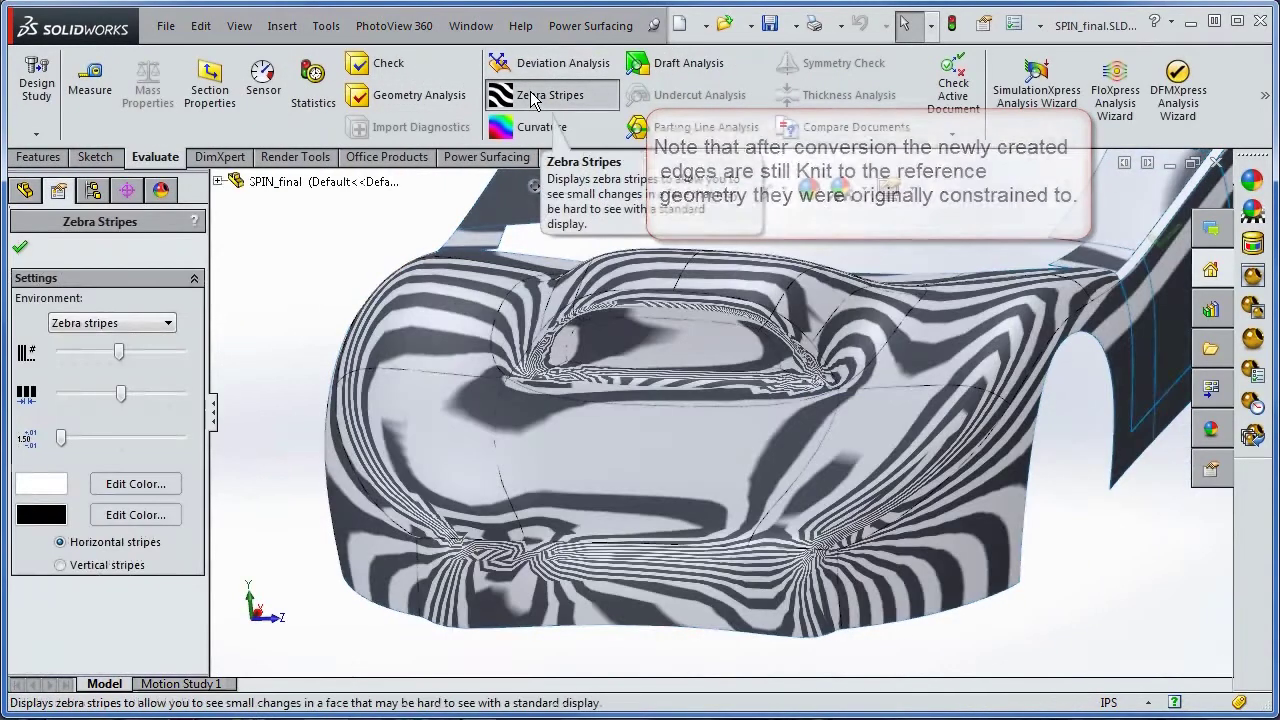